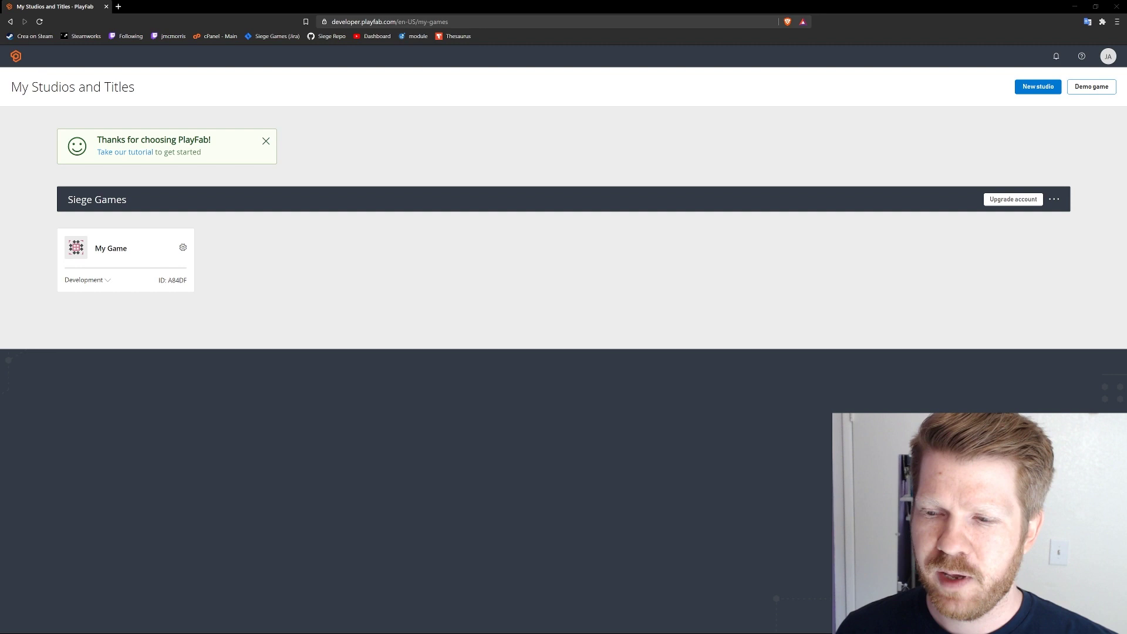
- Hide the browser bookmarks bar with Ctrl+Shift+B
{"action": "key", "text": "ctrl+shift+b"}
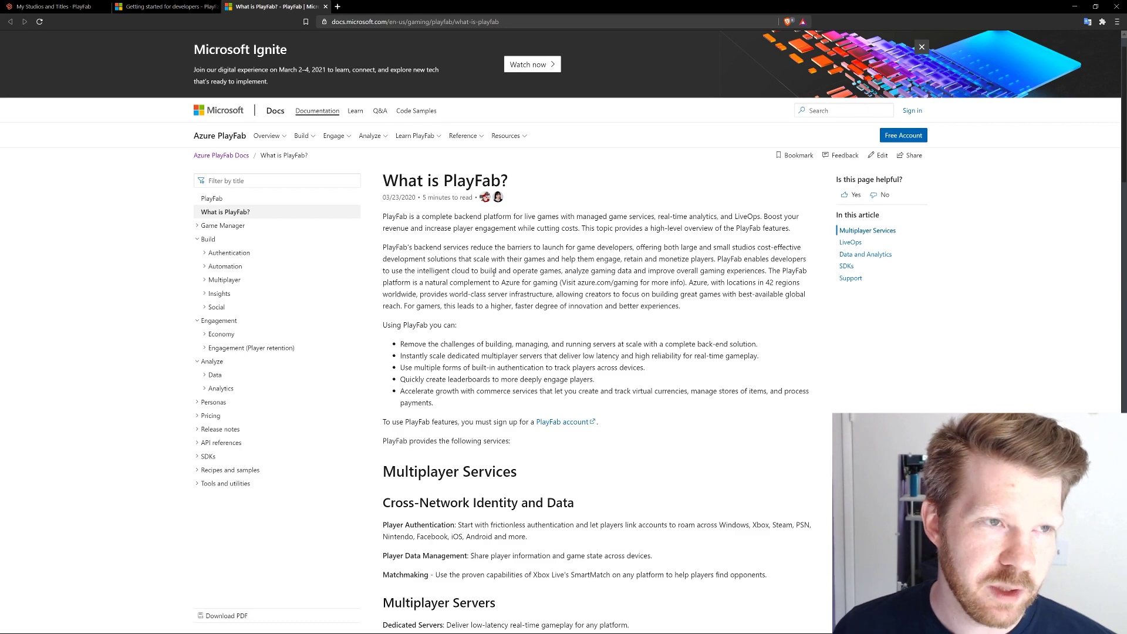
{"action": "scroll", "coordinate": [514, 266], "scroll_direction": "down", "scroll_amount": 2}
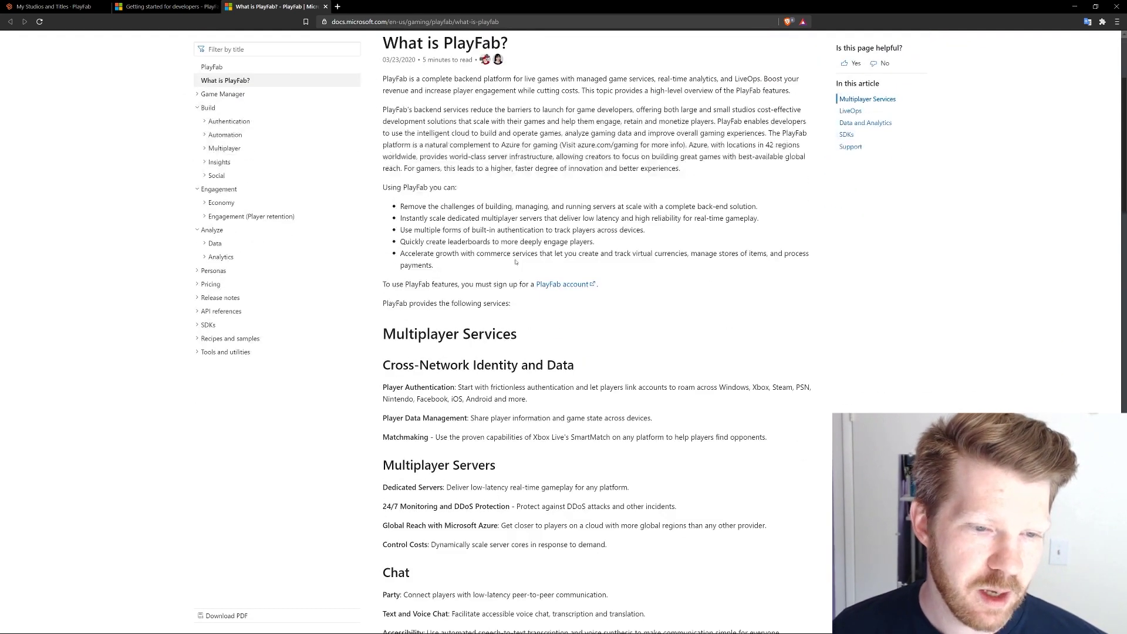
{"action": "scroll", "coordinate": [381, 368], "scroll_direction": "down", "scroll_amount": 2}
{"action": "scroll", "coordinate": [381, 369], "scroll_direction": "up", "scroll_amount": 1}
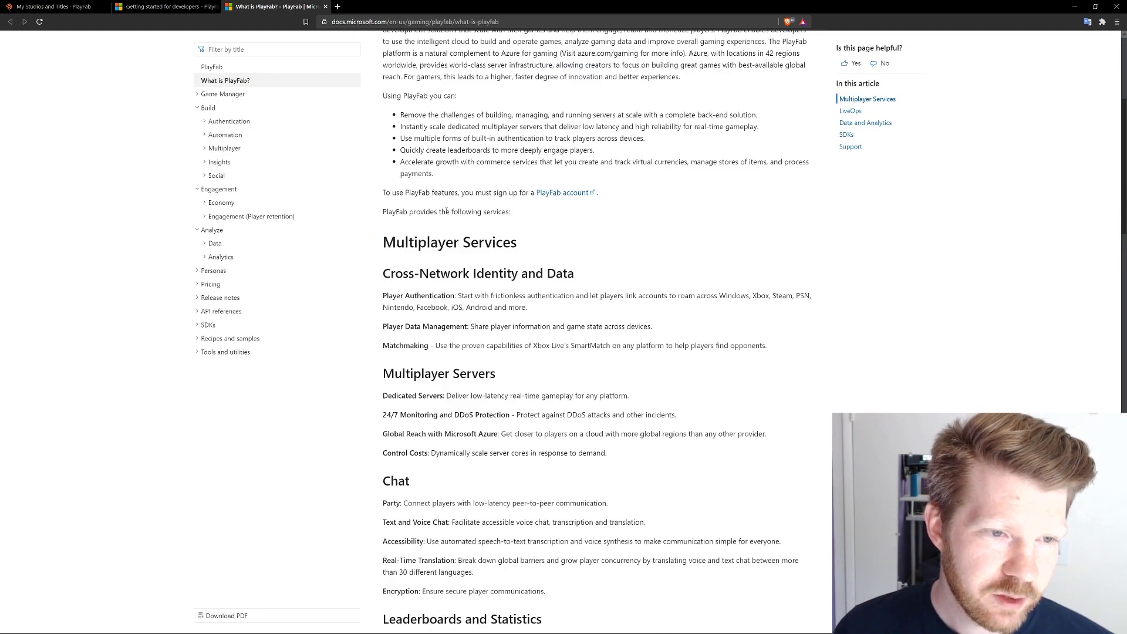
{"action": "scroll", "coordinate": [447, 210], "scroll_direction": "up", "scroll_amount": 1}
{"action": "scroll", "coordinate": [436, 256], "scroll_direction": "up", "scroll_amount": 2}
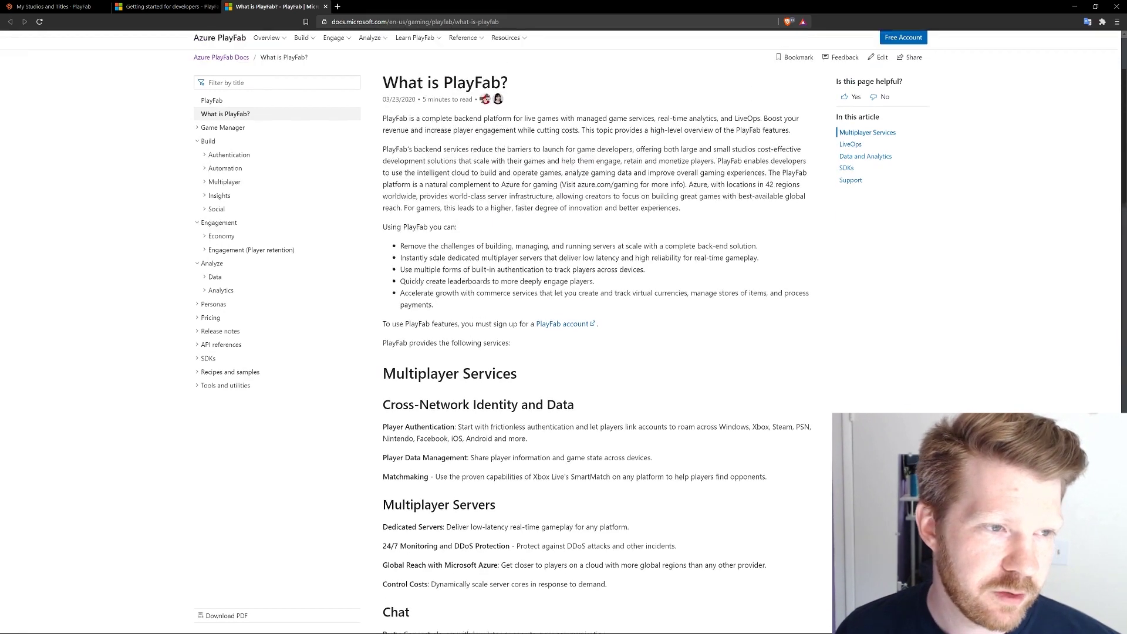
{"action": "scroll", "coordinate": [435, 255], "scroll_direction": "down", "scroll_amount": 3}
{"action": "left_click_drag", "start_coordinate": [382, 274], "coordinate": [528, 274]}
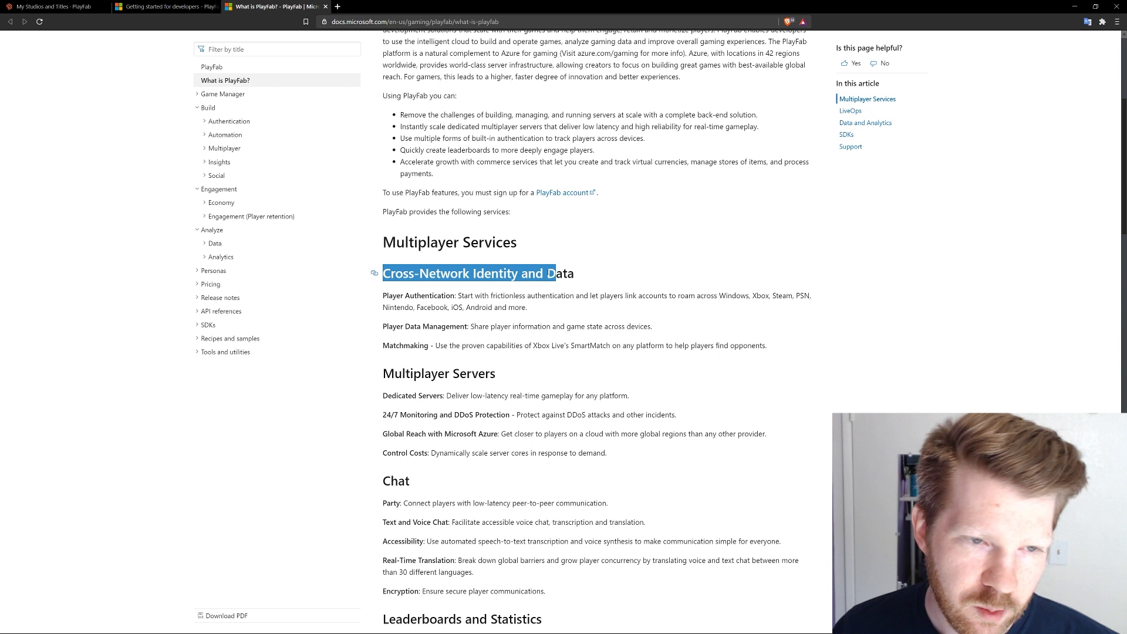
{"action": "left_click", "coordinate": [577, 276]}
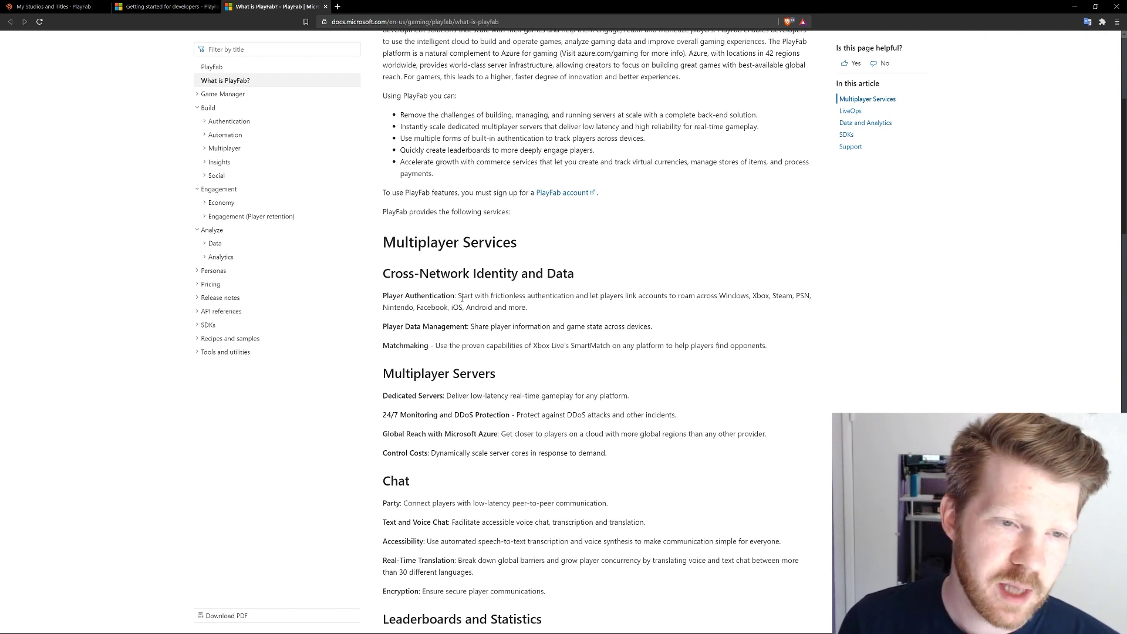
{"action": "left_click_drag", "start_coordinate": [467, 296], "coordinate": [586, 296]}
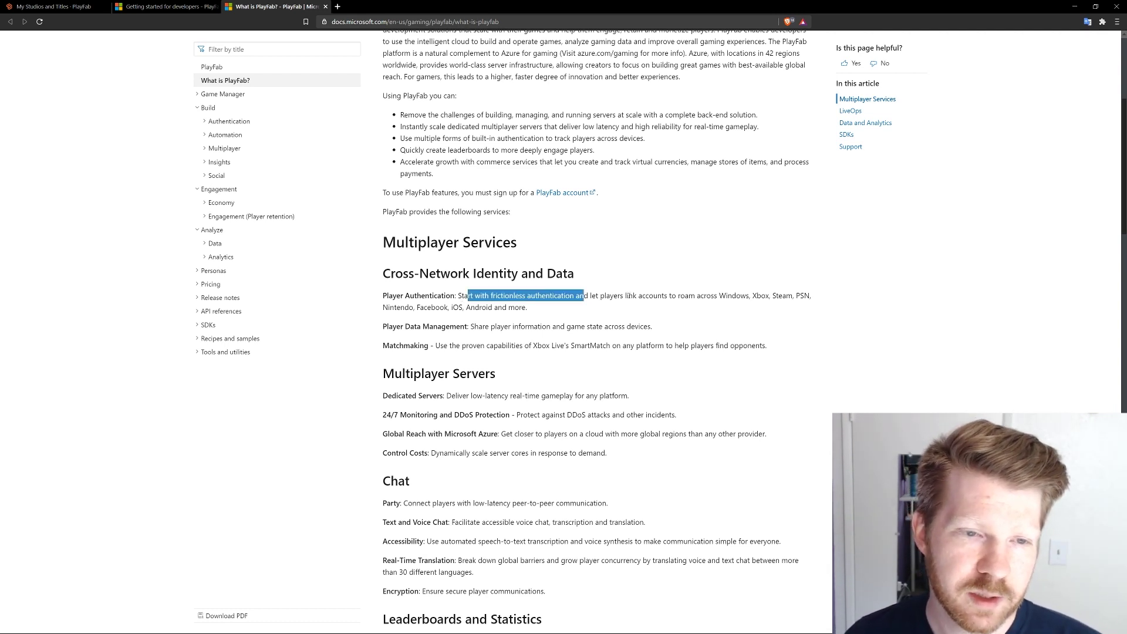
{"action": "left_click", "coordinate": [585, 296]}
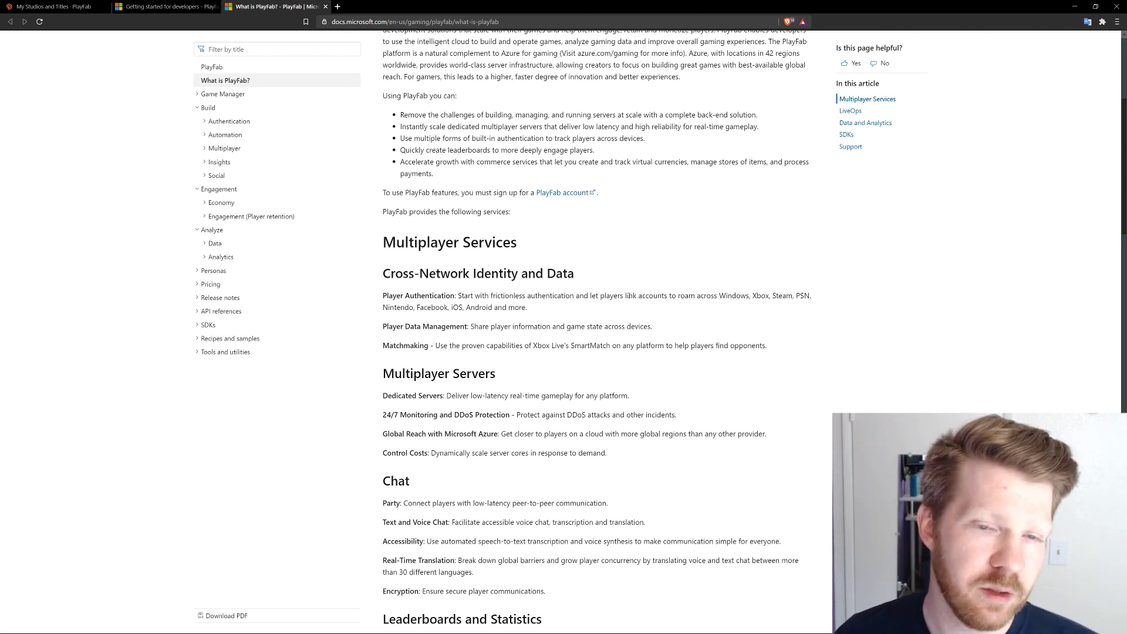
{"action": "scroll", "coordinate": [473, 377], "scroll_direction": "down", "scroll_amount": 3}
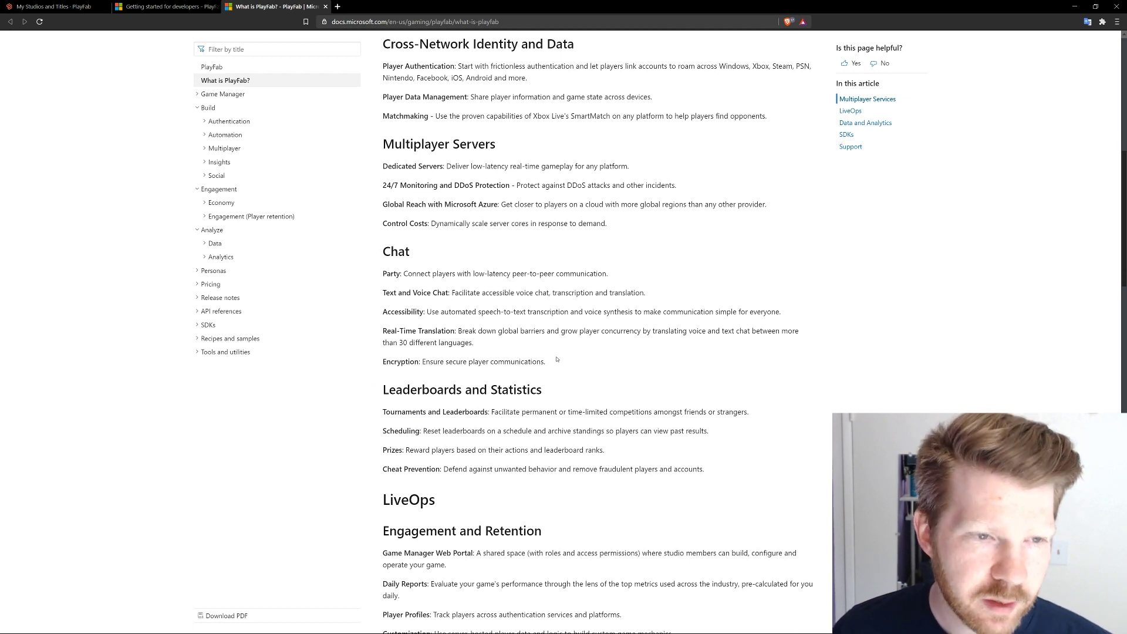
{"action": "left_click_drag", "start_coordinate": [557, 359], "coordinate": [382, 269]}
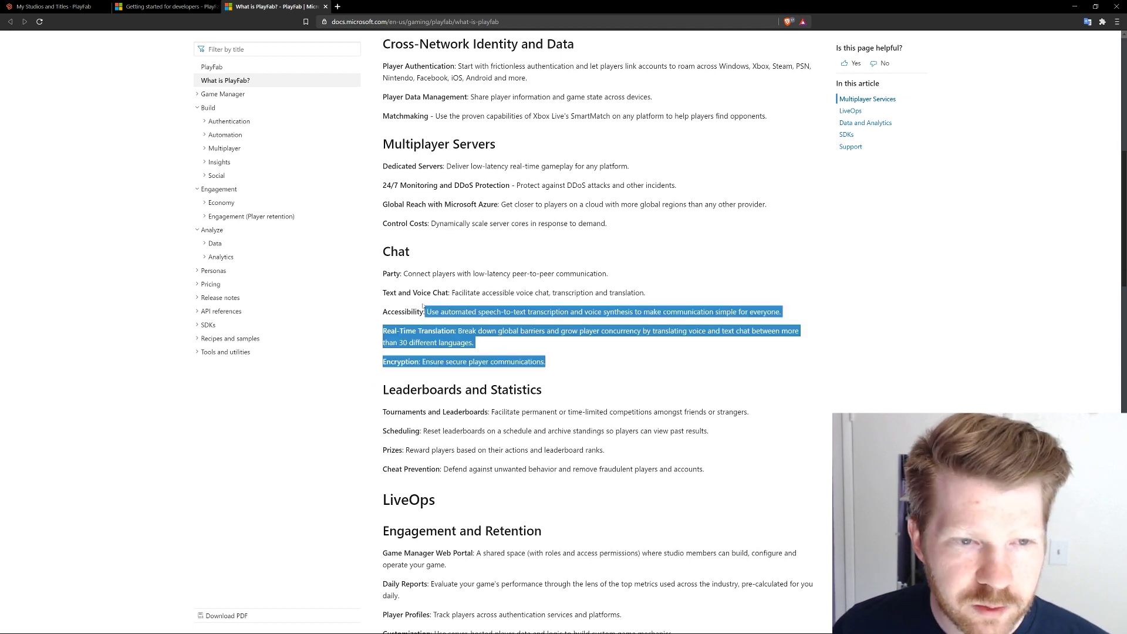
{"action": "left_click", "coordinate": [448, 323]}
{"action": "scroll", "coordinate": [447, 323], "scroll_direction": "down", "scroll_amount": 1}
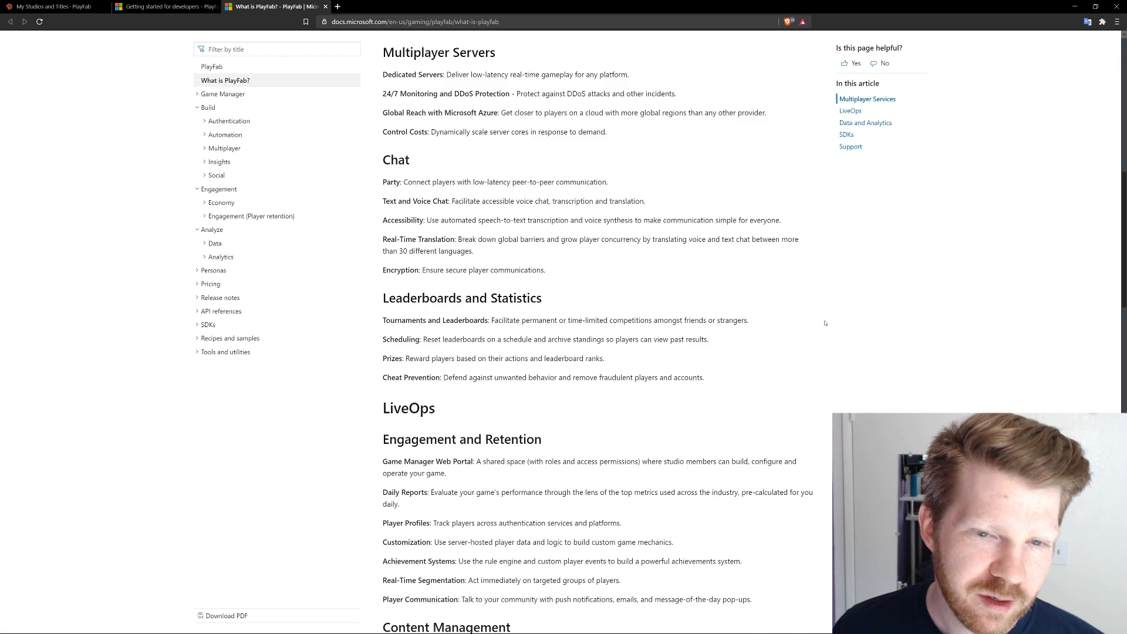
{"action": "left_click_drag", "start_coordinate": [779, 325], "coordinate": [597, 320]}
{"action": "scroll", "coordinate": [597, 321], "scroll_direction": "down", "scroll_amount": 2}
{"action": "scroll", "coordinate": [458, 338], "scroll_direction": "down", "scroll_amount": 3}
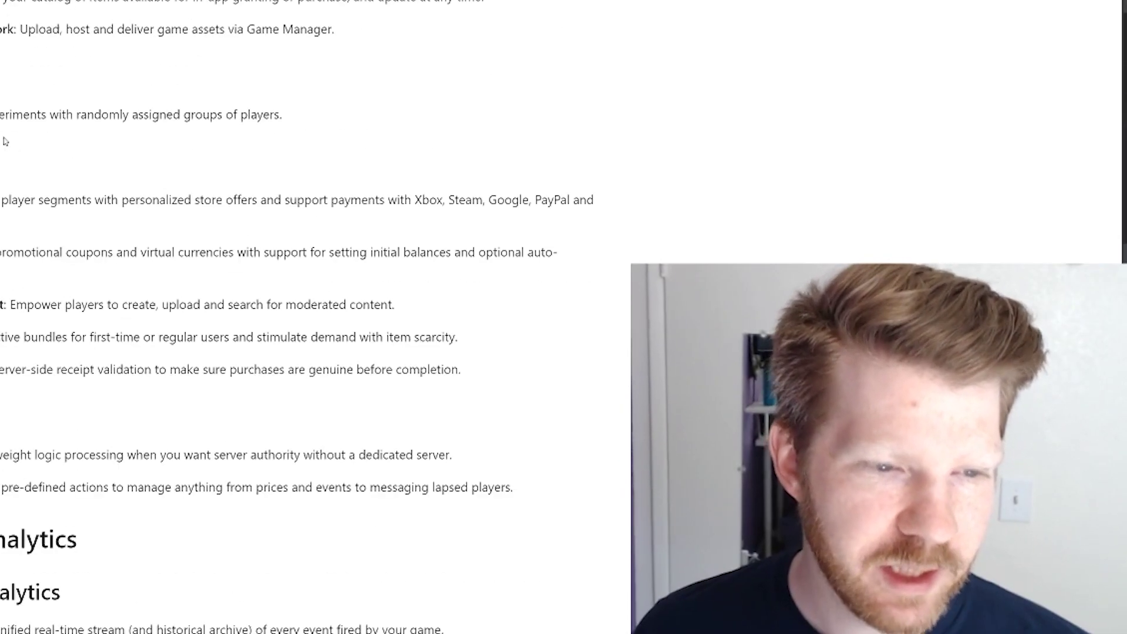
{"action": "scroll", "coordinate": [4, 138], "scroll_direction": "up", "scroll_amount": 3}
{"action": "scroll", "coordinate": [5, 138], "scroll_direction": "up", "scroll_amount": 3}
{"action": "scroll", "coordinate": [5, 138], "scroll_direction": "down", "scroll_amount": 2}
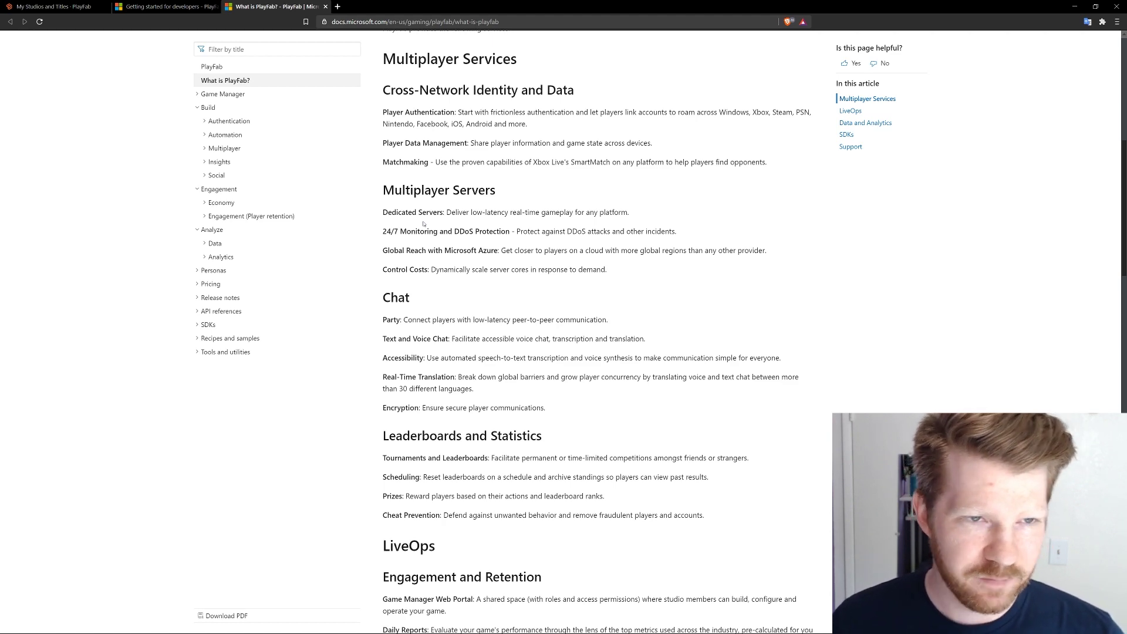
{"action": "scroll", "coordinate": [424, 223], "scroll_direction": "down", "scroll_amount": 4}
{"action": "scroll", "coordinate": [667, 325], "scroll_direction": "up", "scroll_amount": 1}
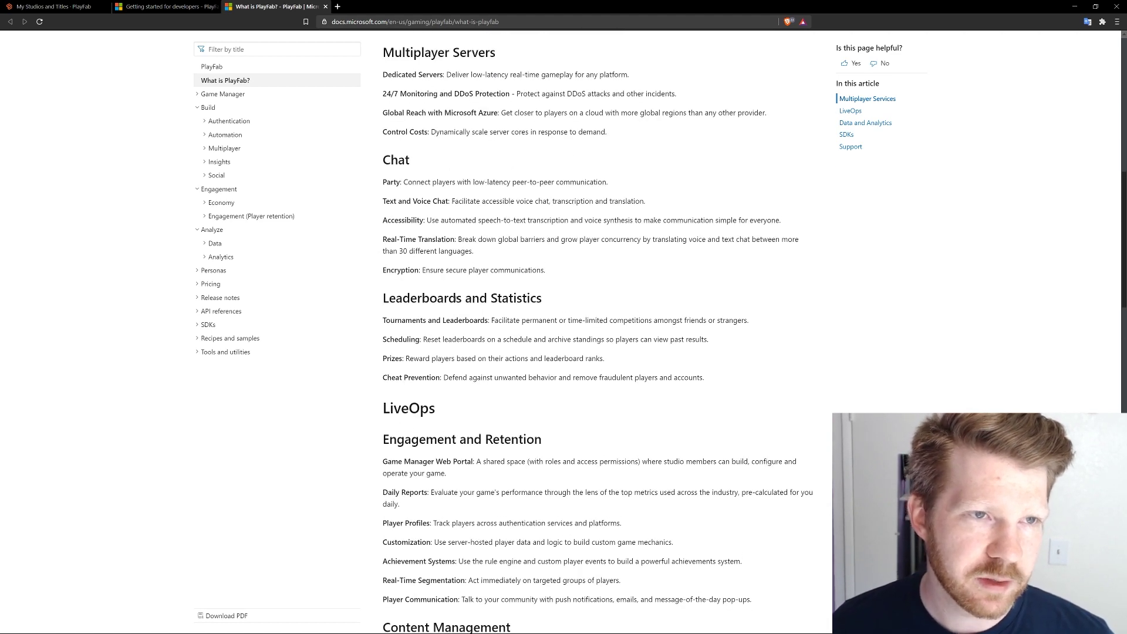
{"action": "scroll", "coordinate": [445, 324], "scroll_direction": "up", "scroll_amount": 4}
{"action": "scroll", "coordinate": [445, 323], "scroll_direction": "down", "scroll_amount": 5}
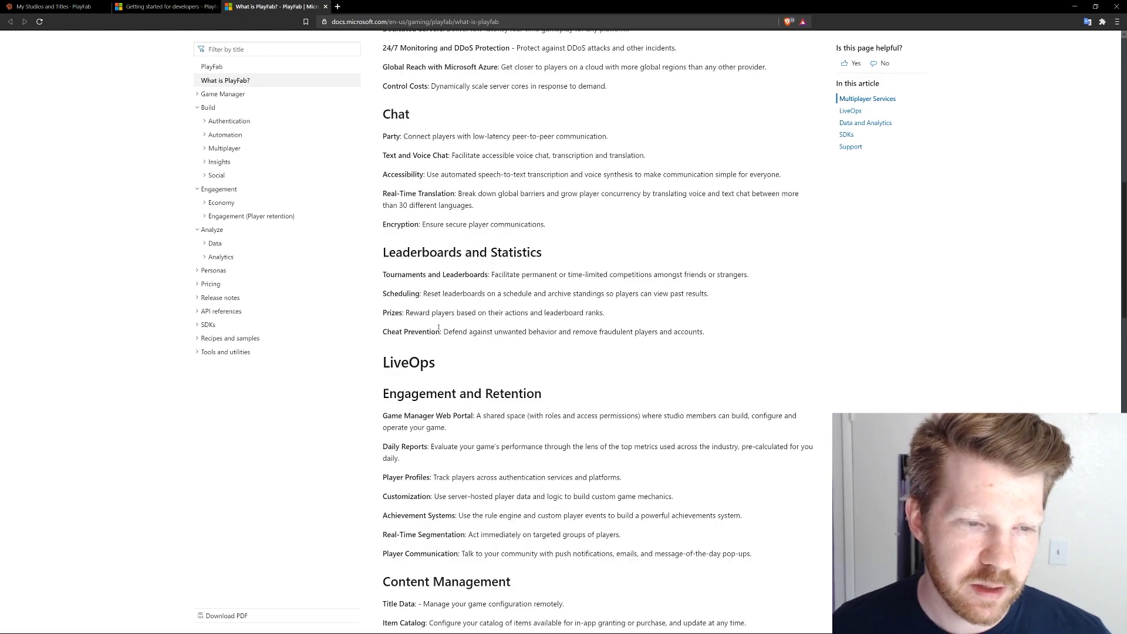
{"action": "scroll", "coordinate": [439, 327], "scroll_direction": "down", "scroll_amount": 4}
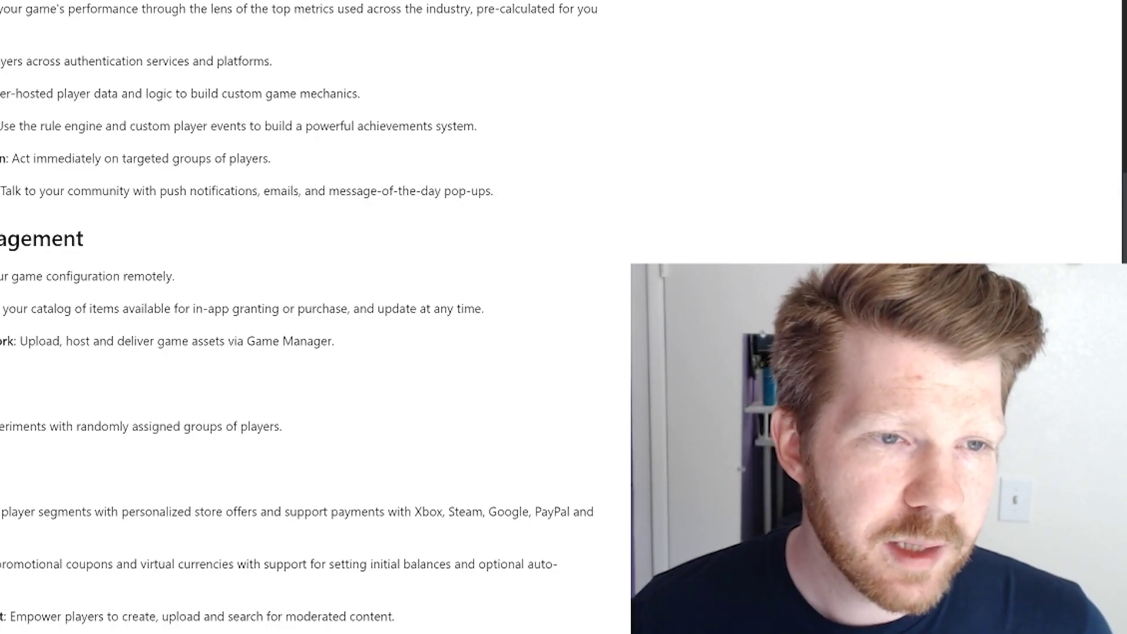
{"action": "scroll", "coordinate": [439, 327], "scroll_direction": "down", "scroll_amount": 1}
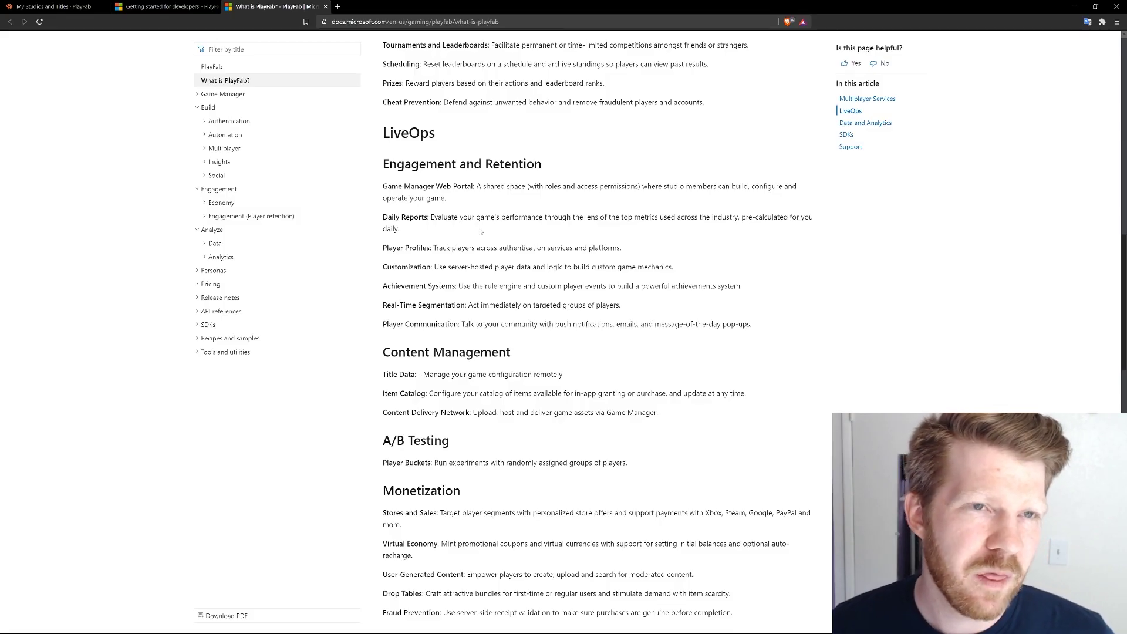
{"action": "scroll", "coordinate": [475, 241], "scroll_direction": "down", "scroll_amount": 1}
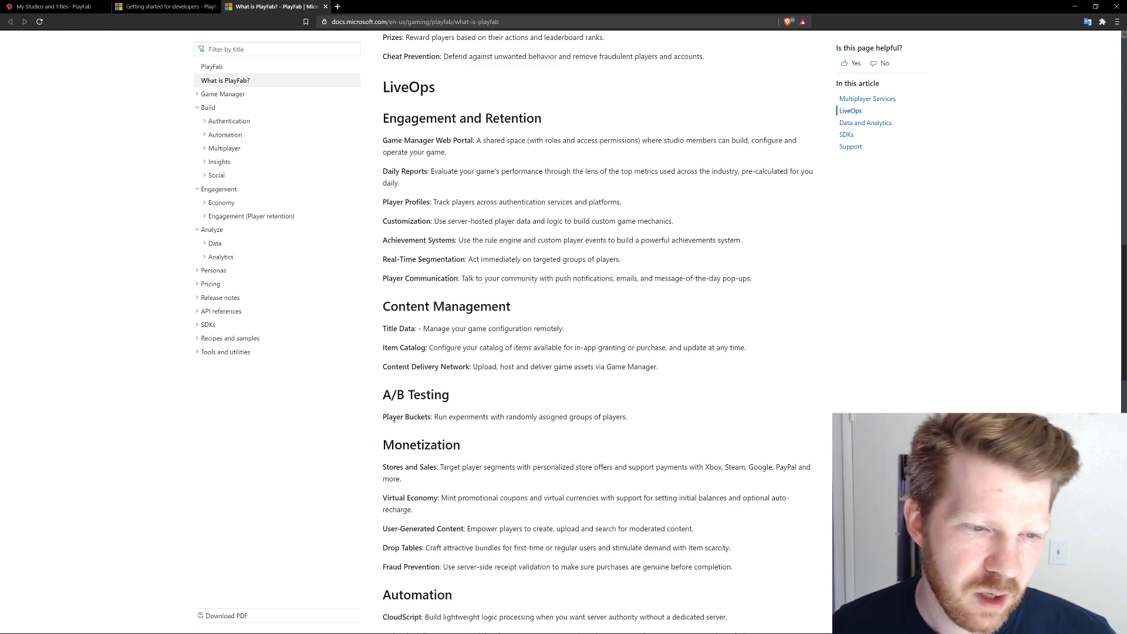
{"action": "left_click_drag", "start_coordinate": [382, 416], "coordinate": [595, 416]}
{"action": "mouse_move", "coordinate": [430, 417]}
{"action": "left_mouse_down"}
{"action": "mouse_move", "coordinate": [629, 416]}
{"action": "mouse_move", "coordinate": [379, 36]}
{"action": "left_mouse_up"}
{"action": "left_click", "coordinate": [472, 417]}
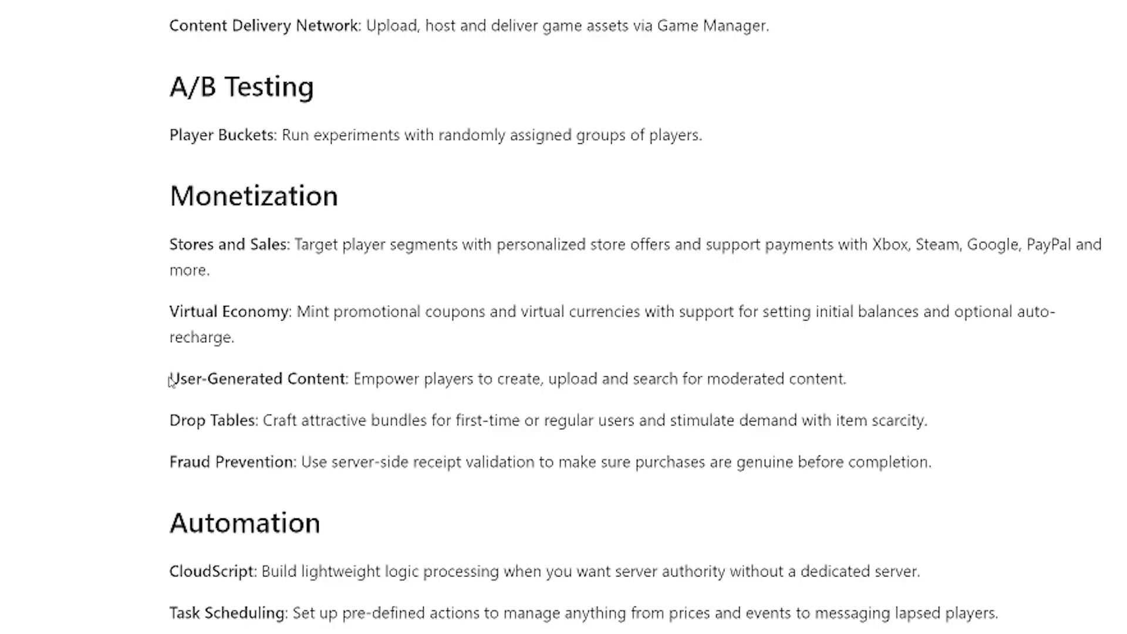
{"action": "left_click_drag", "start_coordinate": [171, 381], "coordinate": [276, 377]}
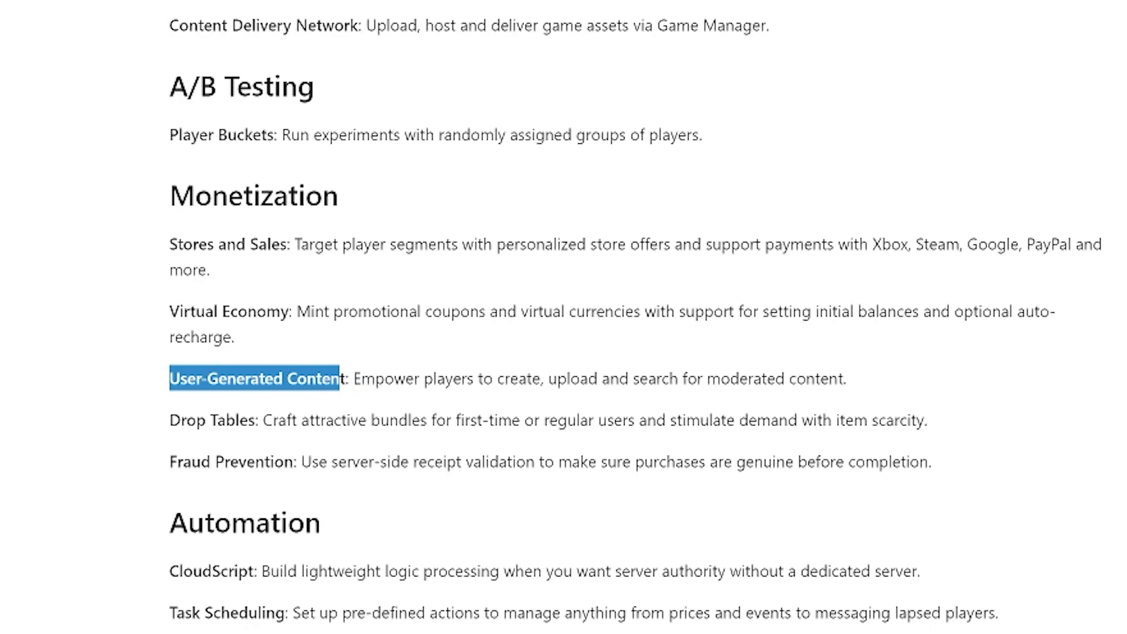
{"action": "left_click_drag", "start_coordinate": [384, 315], "coordinate": [438, 315]}
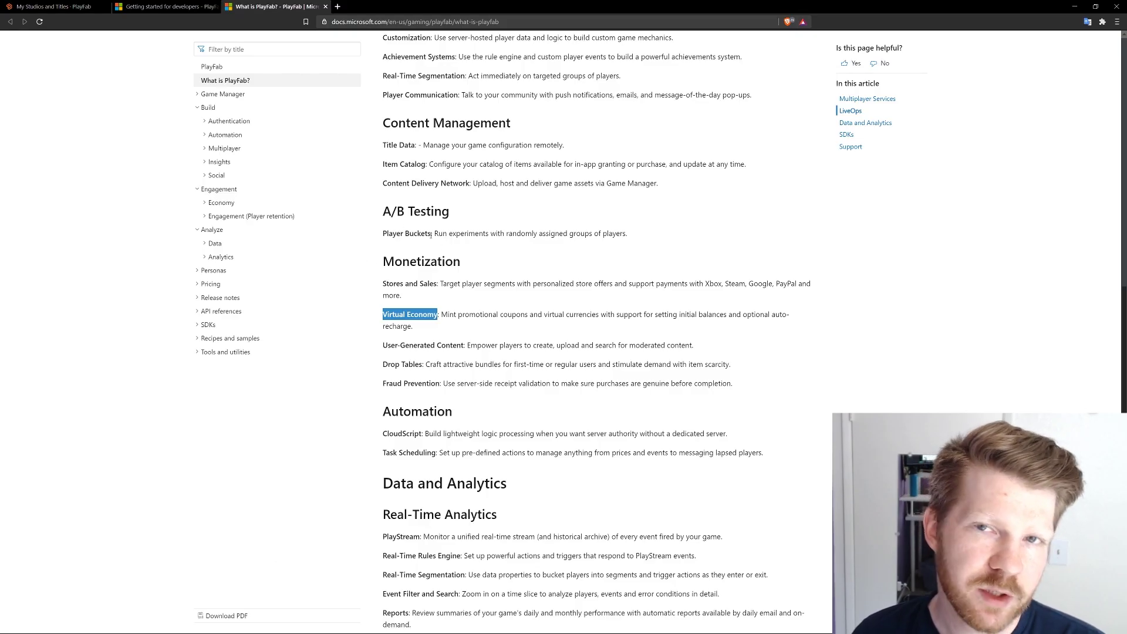
{"action": "double_click", "coordinate": [381, 261]}
{"action": "left_click", "coordinate": [421, 314]}
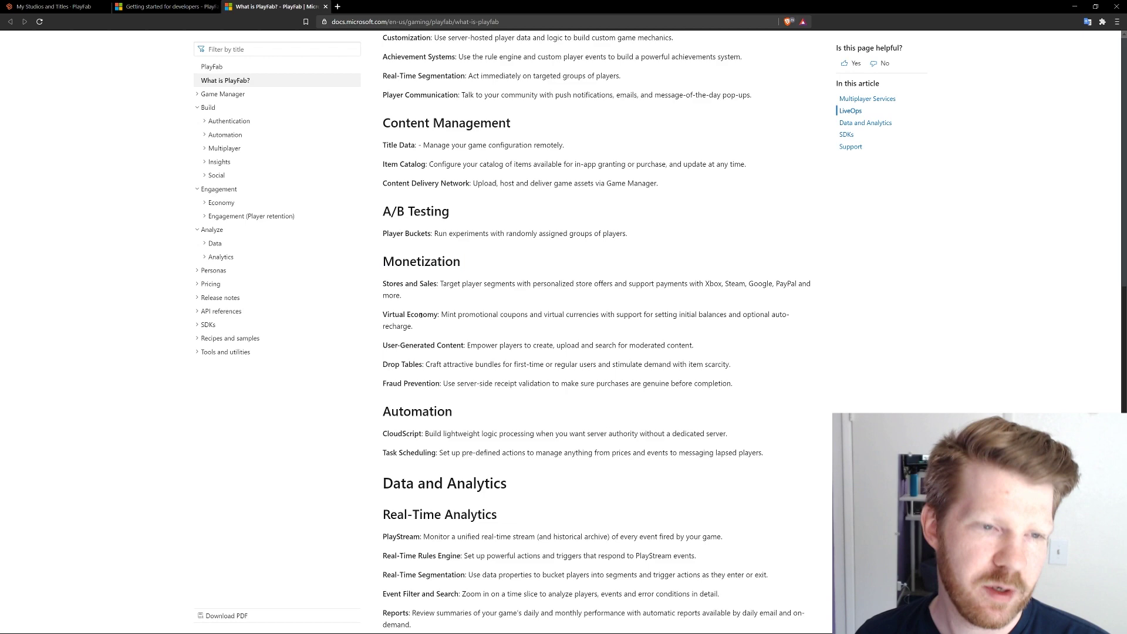
{"action": "left_click_drag", "start_coordinate": [384, 314], "coordinate": [439, 315]}
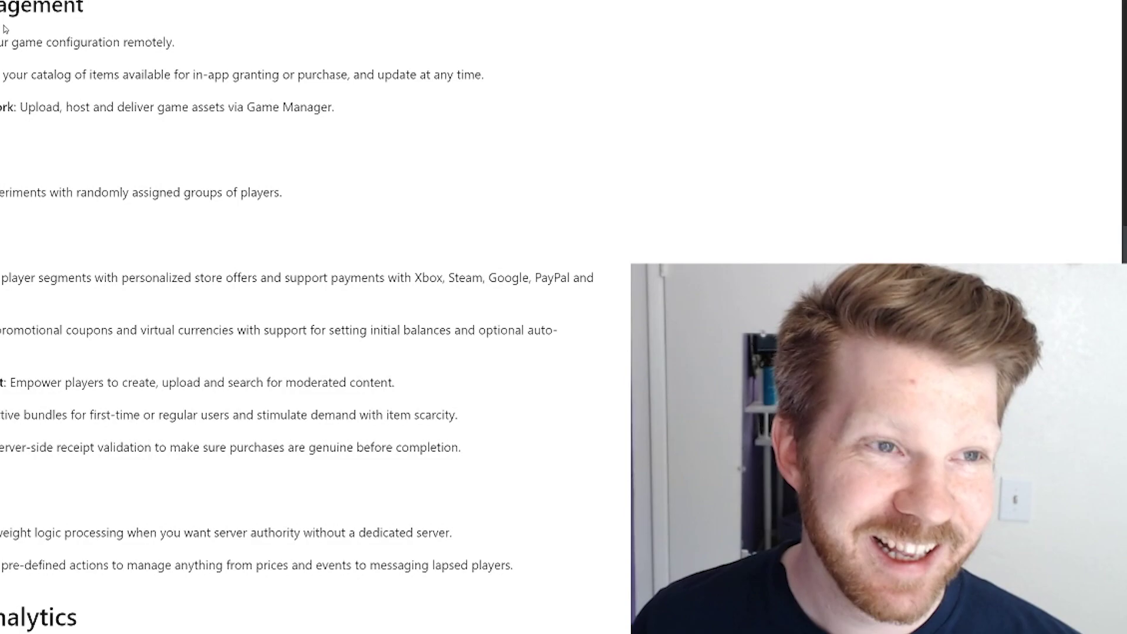
{"action": "scroll", "coordinate": [4, 28], "scroll_direction": "down", "scroll_amount": 2}
{"action": "scroll", "coordinate": [4, 28], "scroll_direction": "down", "scroll_amount": 2}
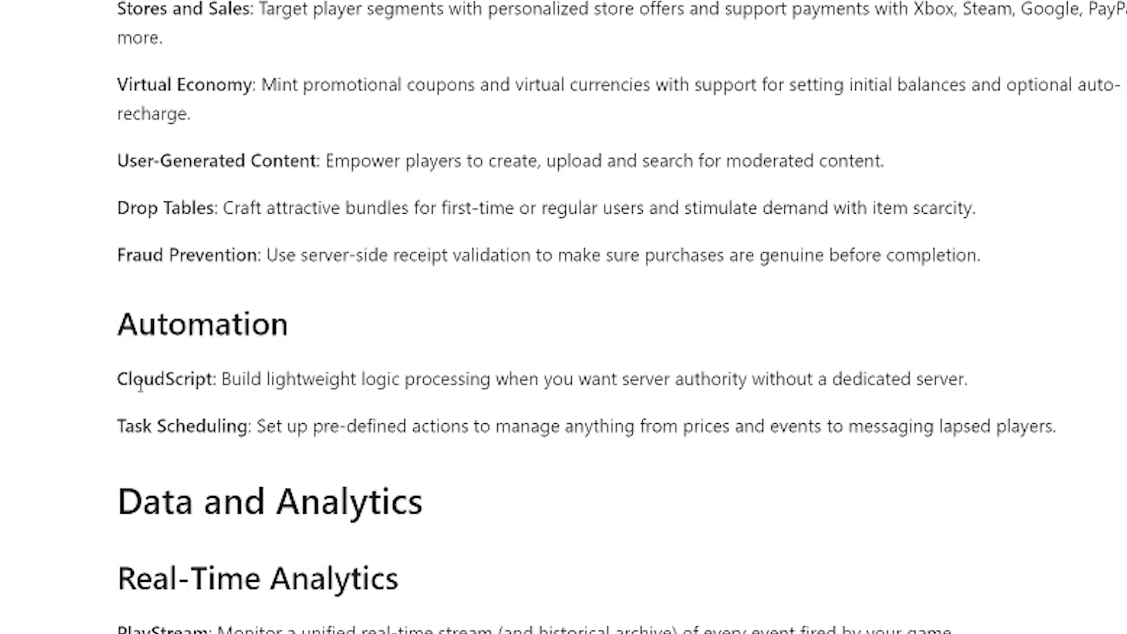
{"action": "mouse_move", "coordinate": [231, 381]}
{"action": "left_mouse_down"}
{"action": "mouse_move", "coordinate": [1008, 394]}
{"action": "mouse_move", "coordinate": [132, 425]}
{"action": "mouse_move", "coordinate": [132, 380]}
{"action": "left_mouse_up"}
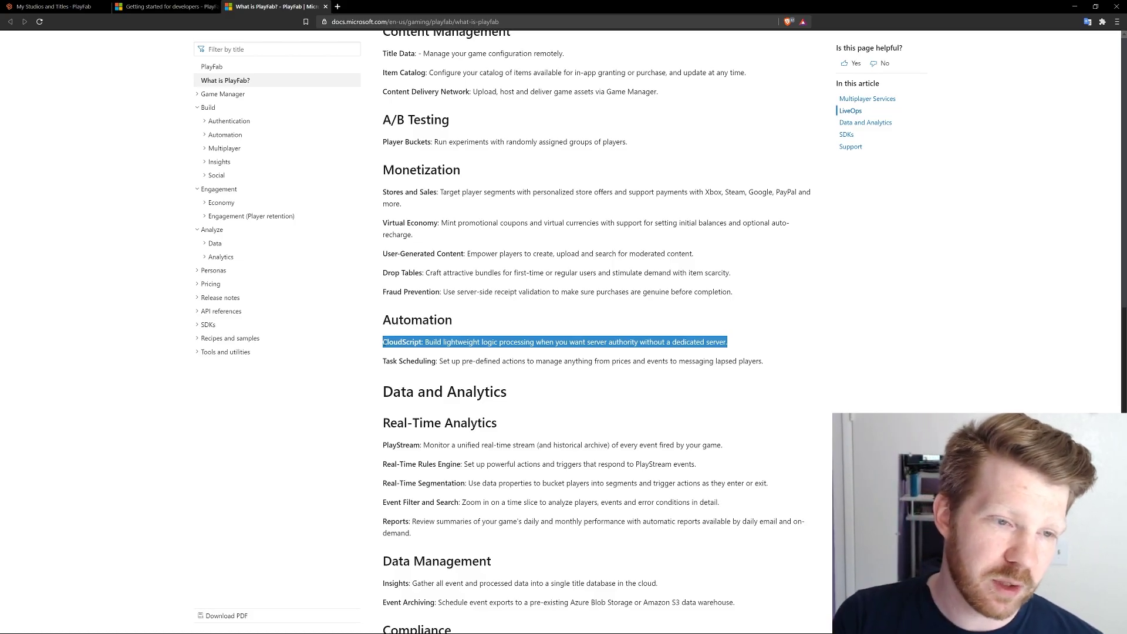
{"action": "scroll", "coordinate": [379, 361], "scroll_direction": "down", "scroll_amount": 2}
{"action": "left_click_drag", "start_coordinate": [437, 177], "coordinate": [378, 176]}
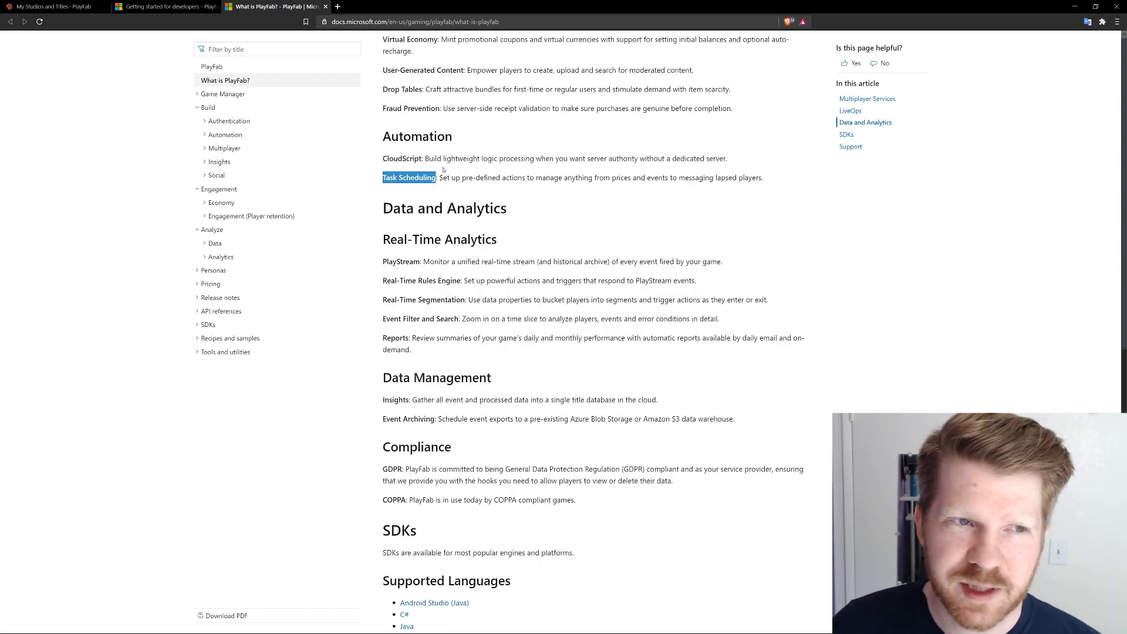
{"action": "scroll", "coordinate": [443, 170], "scroll_direction": "up", "scroll_amount": 1}
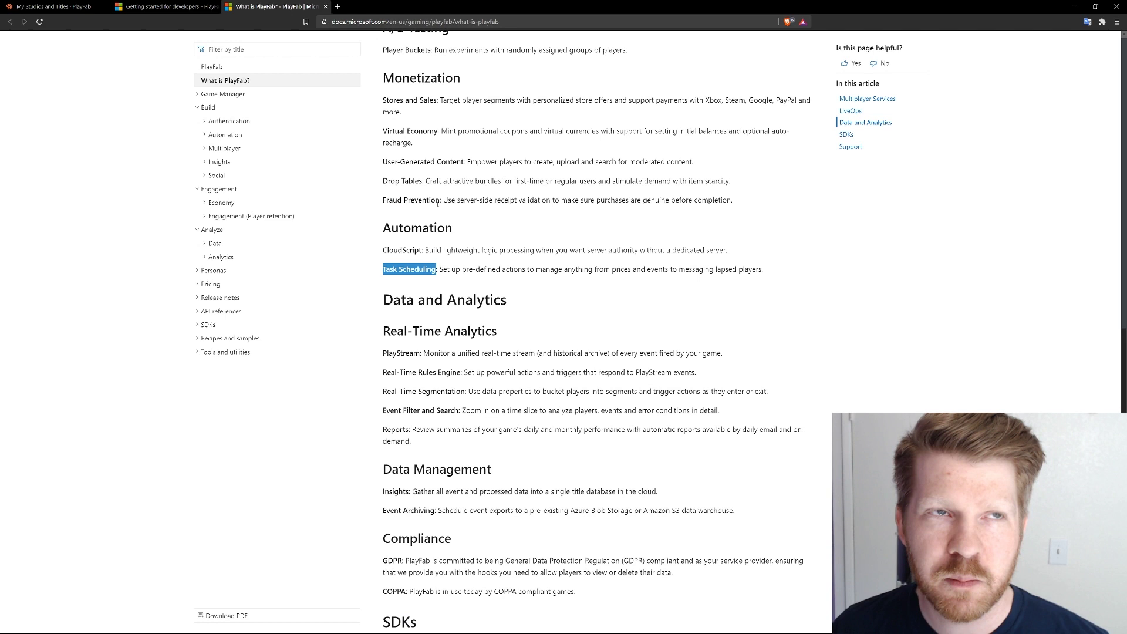
{"action": "scroll", "coordinate": [438, 203], "scroll_direction": "up", "scroll_amount": 1}
{"action": "scroll", "coordinate": [436, 205], "scroll_direction": "up", "scroll_amount": 1}
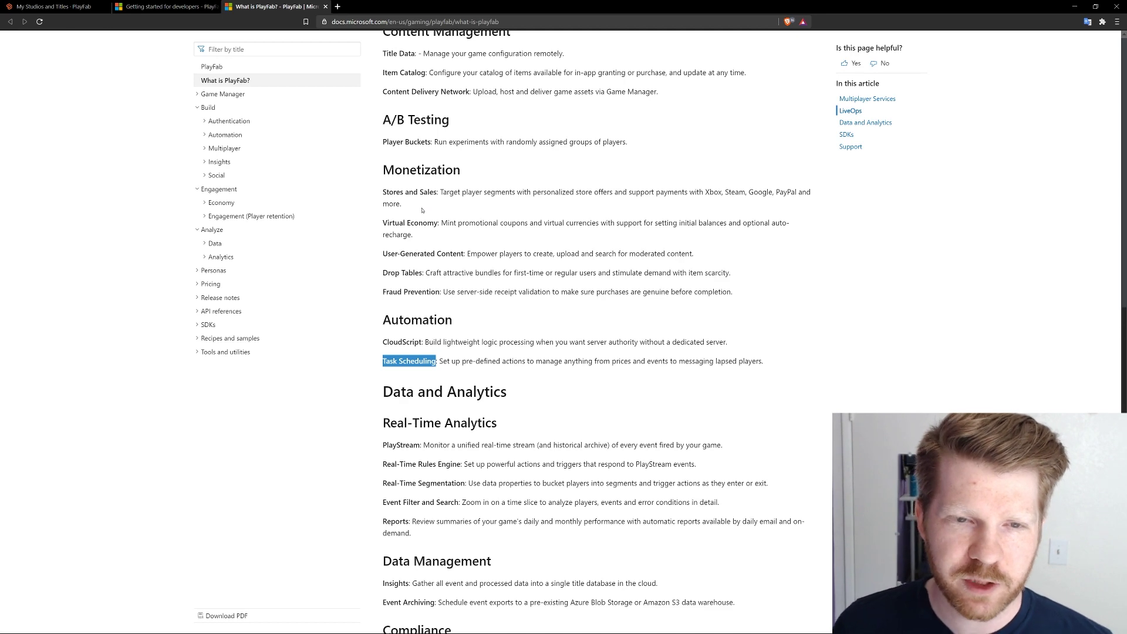
{"action": "scroll", "coordinate": [446, 180], "scroll_direction": "down", "scroll_amount": 4}
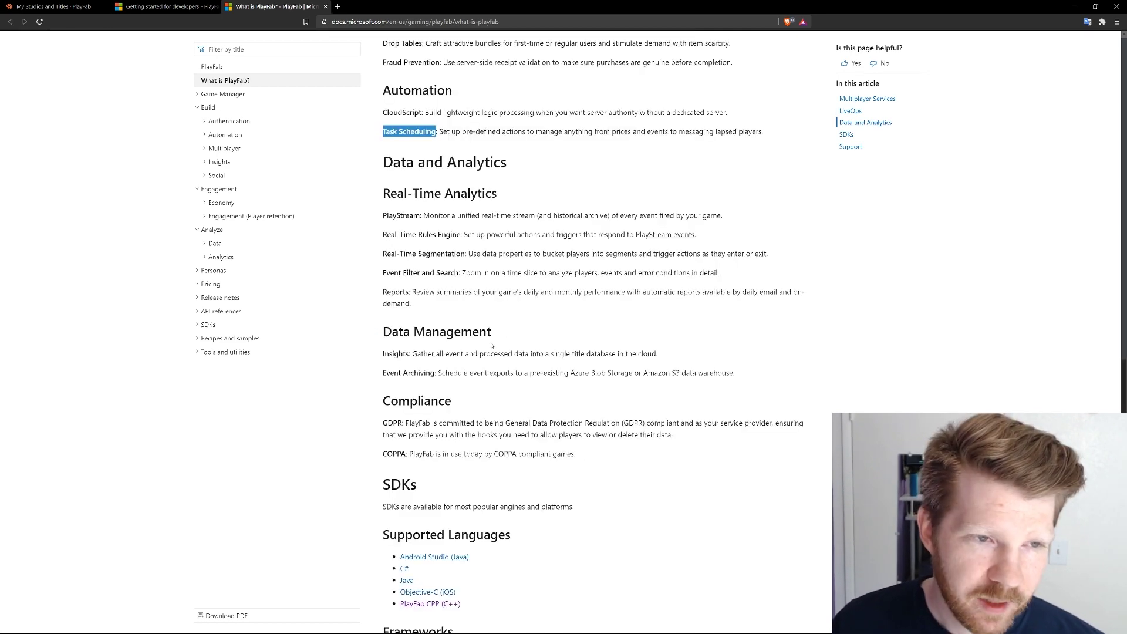
{"action": "scroll", "coordinate": [517, 342], "scroll_direction": "up", "scroll_amount": 6}
{"action": "scroll", "coordinate": [483, 163], "scroll_direction": "up", "scroll_amount": 4}
{"action": "scroll", "coordinate": [379, 150], "scroll_direction": "up", "scroll_amount": 2}
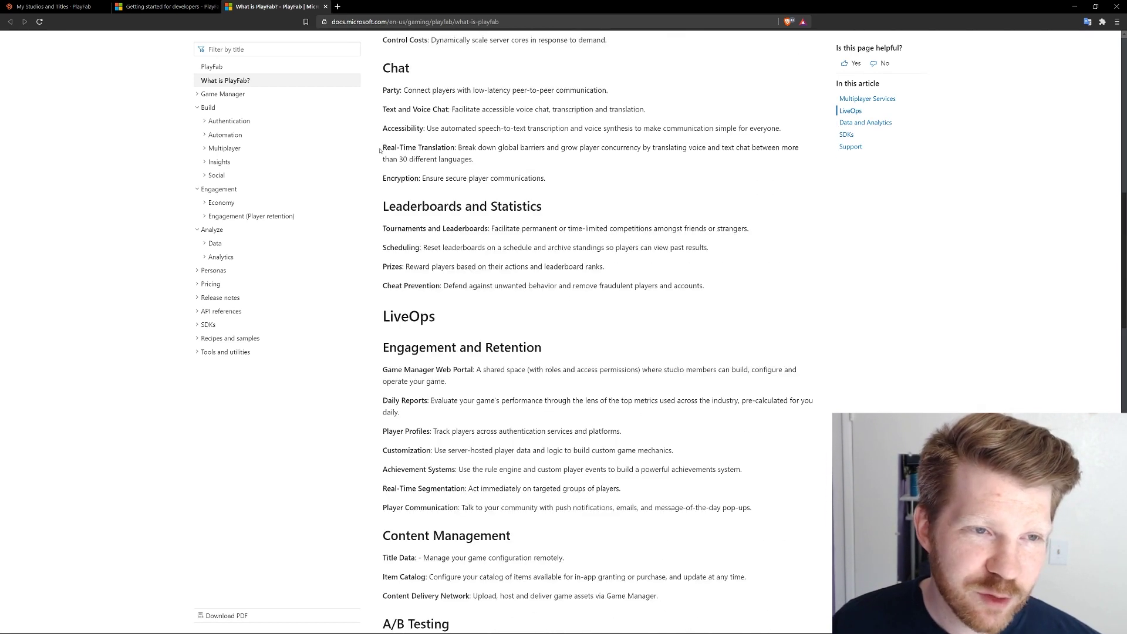
{"action": "scroll", "coordinate": [379, 167], "scroll_direction": "down", "scroll_amount": 6}
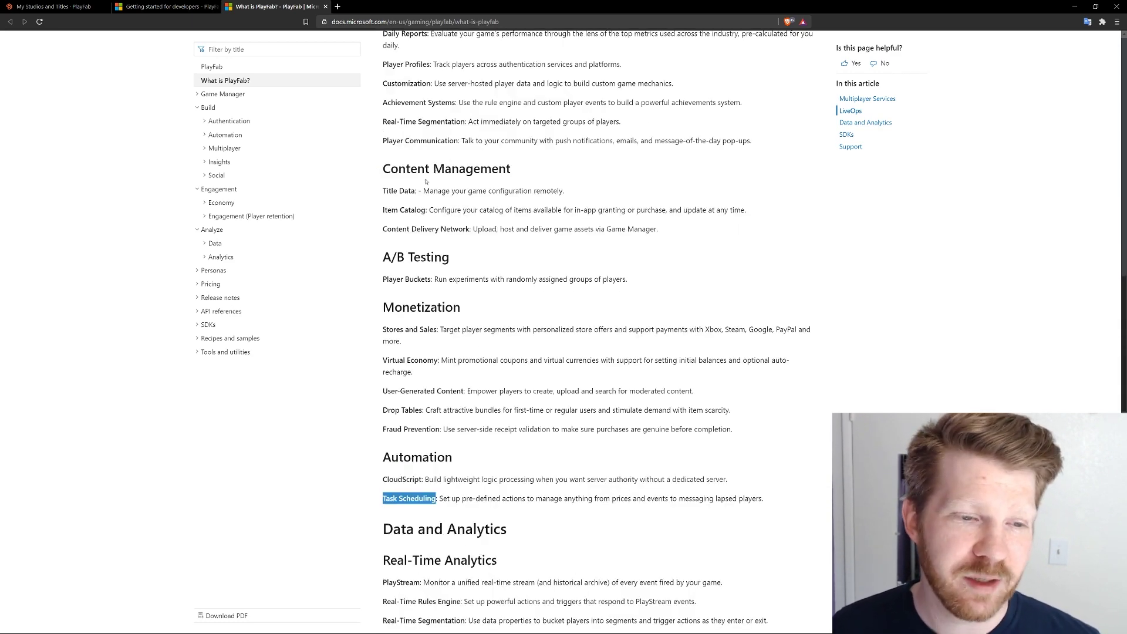
{"action": "scroll", "coordinate": [425, 181], "scroll_direction": "down", "scroll_amount": 4}
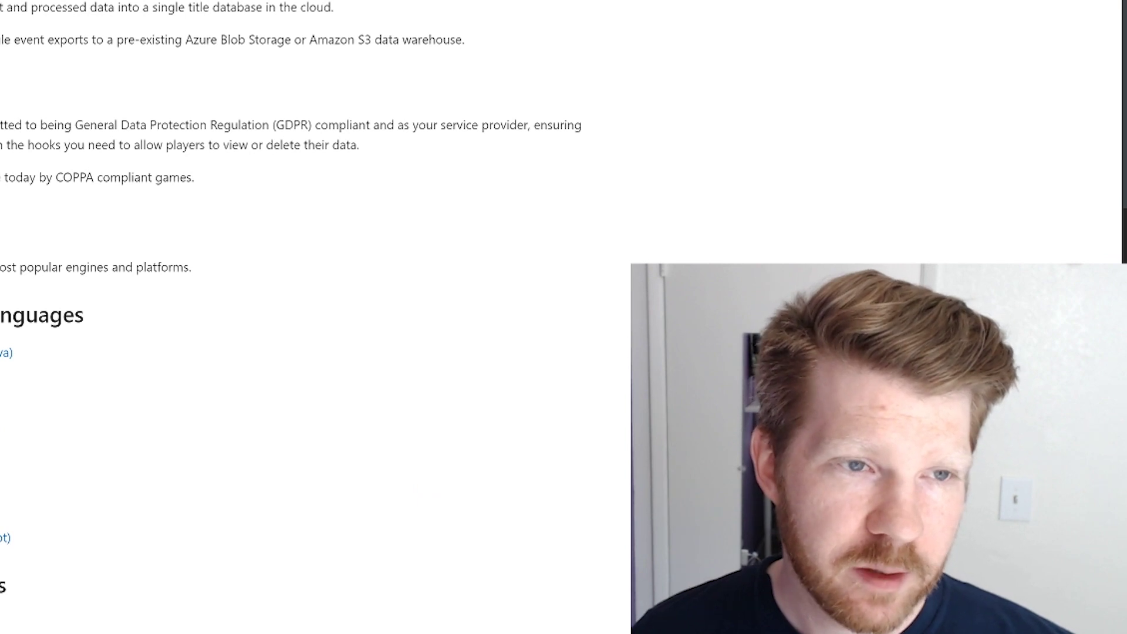
- Highlight the Real-Time Analytics list and Reports description in the PlayFab overview
{"action": "left_click_drag", "start_coordinate": [539, 143], "coordinate": [481, 142]}
{"action": "left_click_drag", "start_coordinate": [332, 330], "coordinate": [484, 331]}
{"action": "left_click_drag", "start_coordinate": [441, 215], "coordinate": [383, 126]}
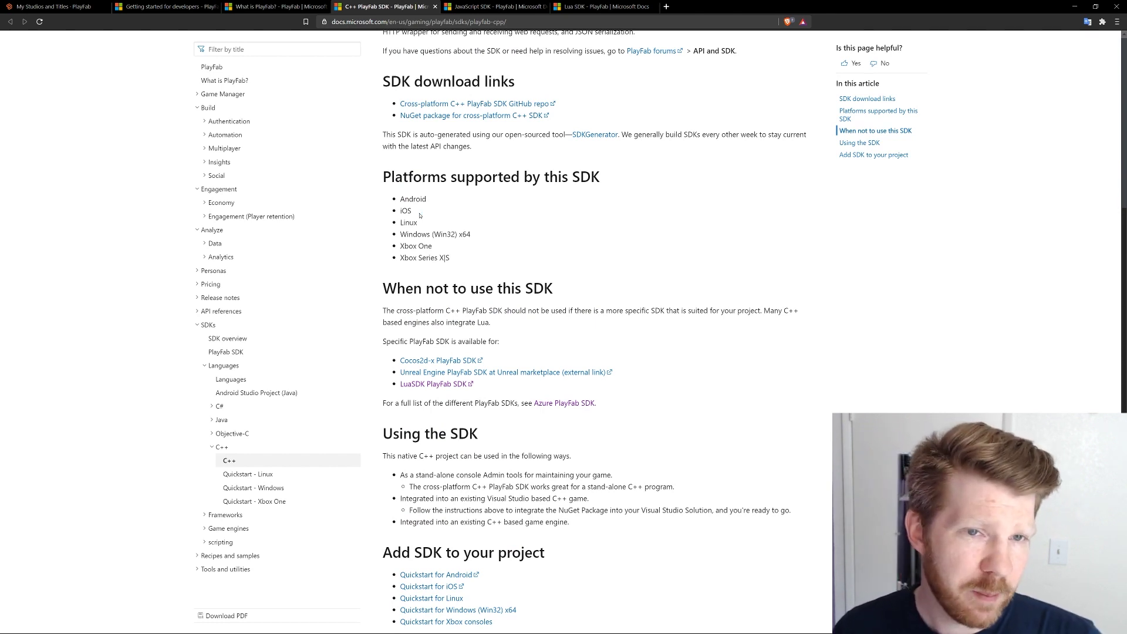
- Close the JavaScript SDK page, glance at Lua SDK, and return to What is PlayFab?
{"action": "left_click", "coordinate": [543, 7]}
{"action": "scroll", "coordinate": [437, 389], "scroll_direction": "up", "scroll_amount": 2}
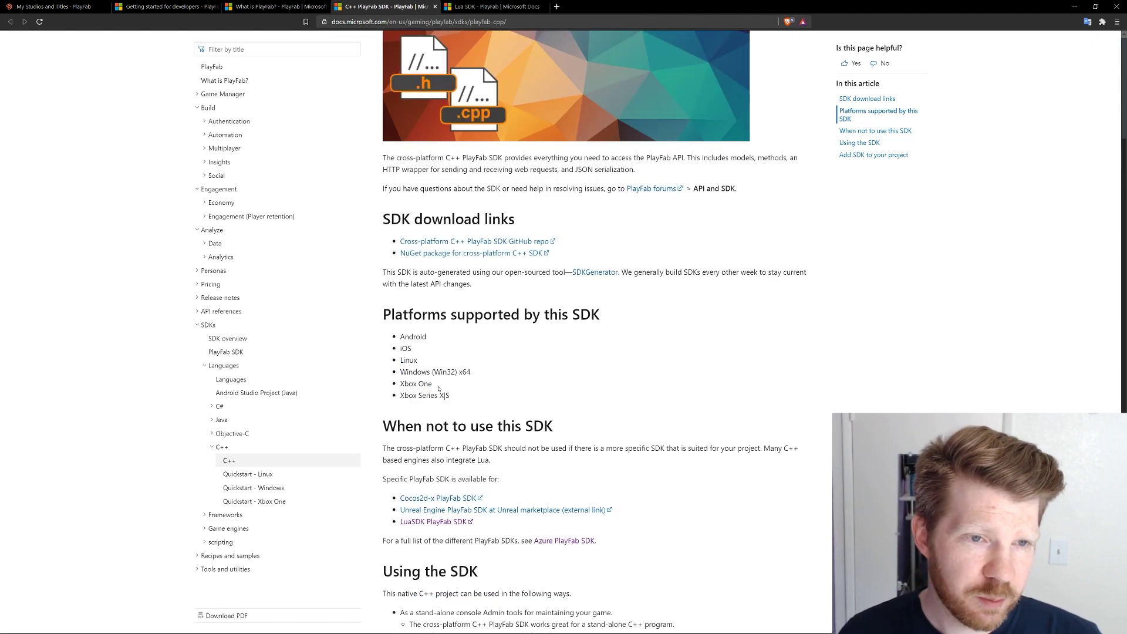
{"action": "left_click", "coordinate": [483, 6]}
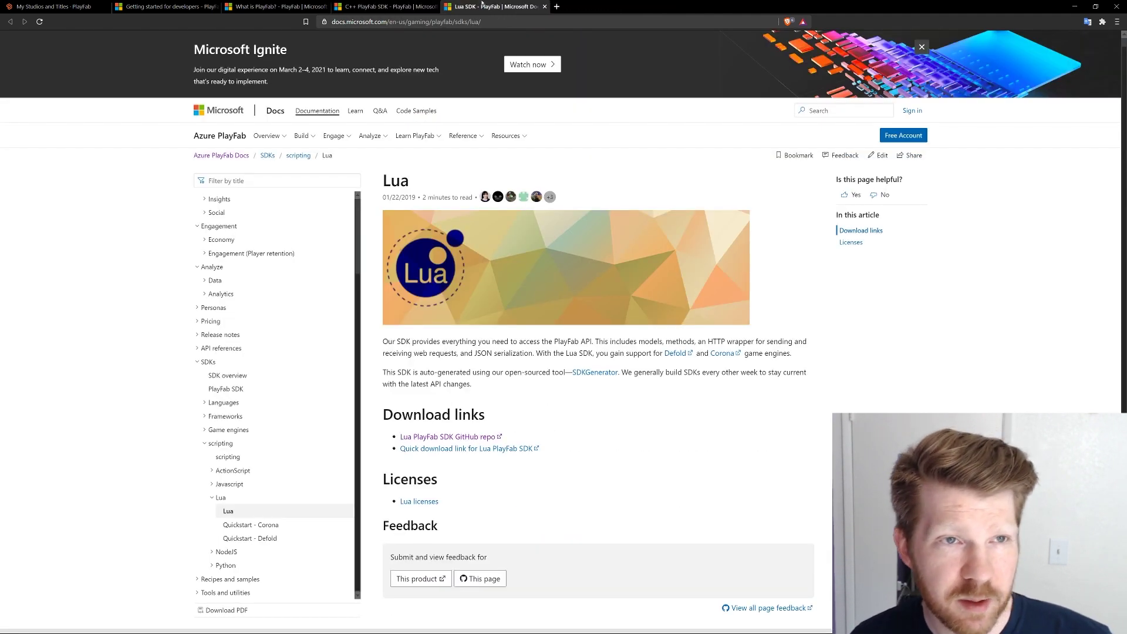
{"action": "left_click", "coordinate": [284, 6]}
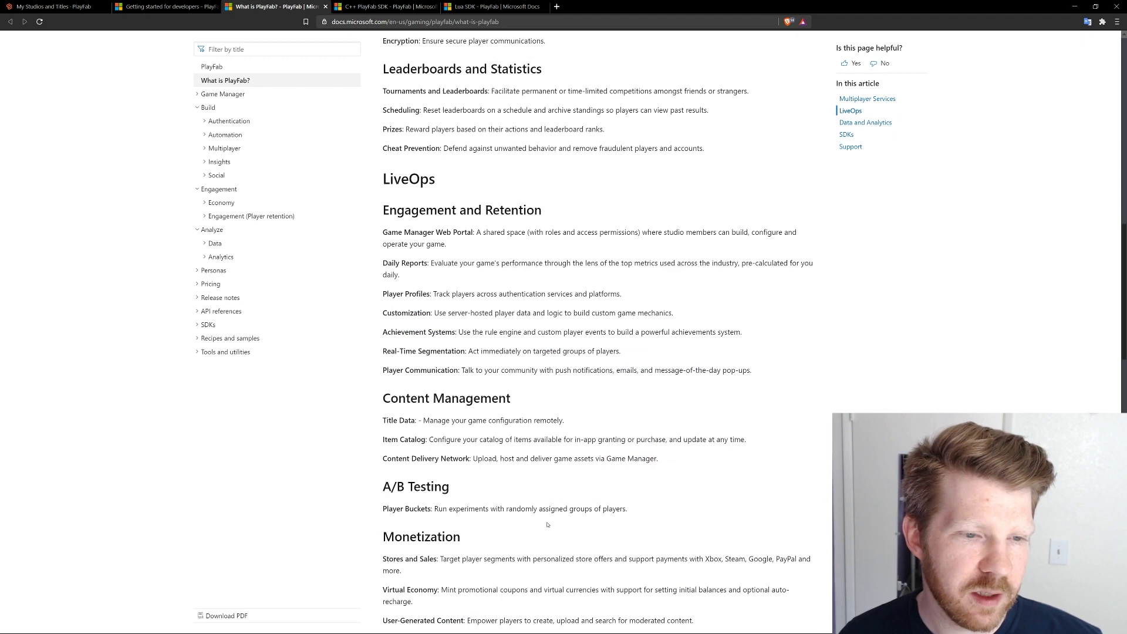
{"action": "scroll", "coordinate": [542, 541], "scroll_direction": "down", "scroll_amount": 3}
{"action": "scroll", "coordinate": [591, 379], "scroll_direction": "up", "scroll_amount": 1}
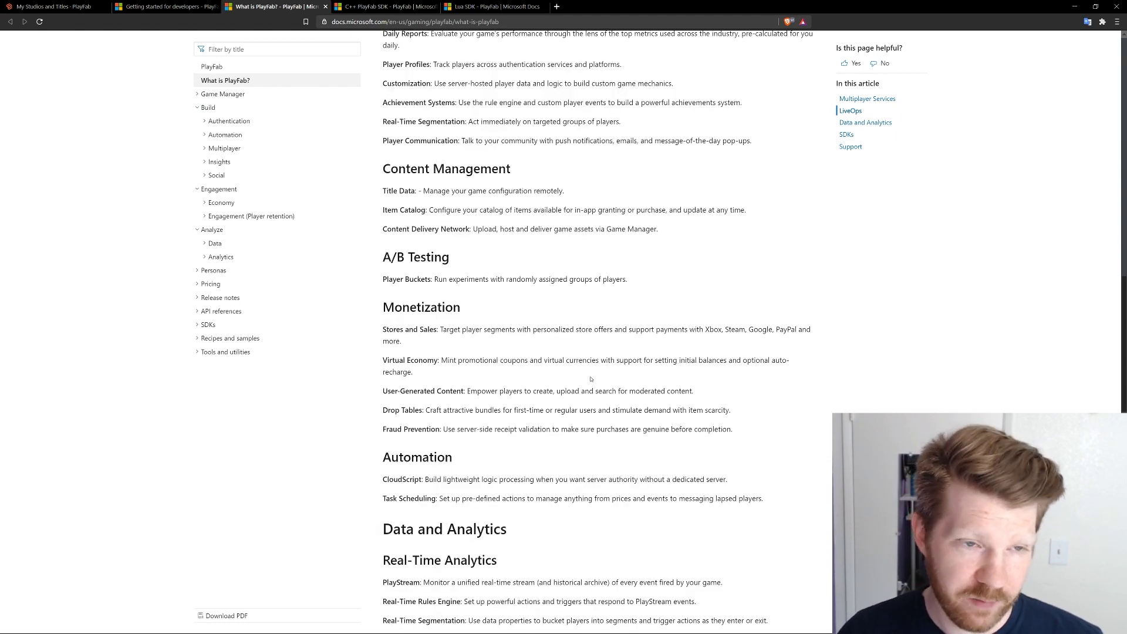
{"action": "scroll", "coordinate": [591, 379], "scroll_direction": "up", "scroll_amount": 2}
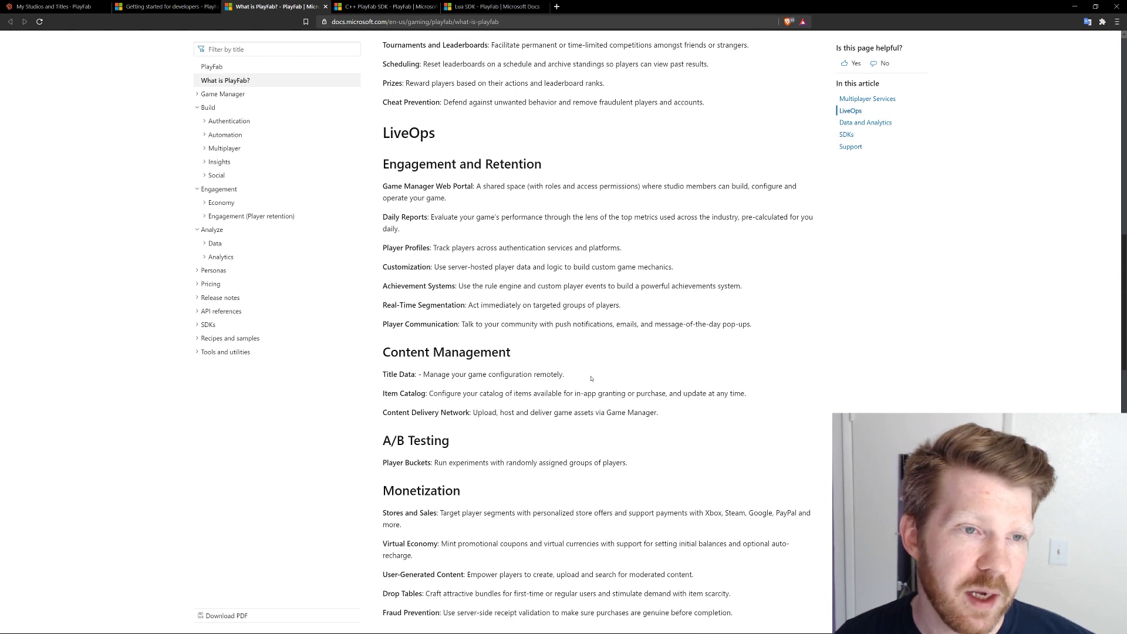
- Cycle back through the browser tabs toward the Getting started for developers page
{"action": "key", "text": "ctrl+shift+Tab"}
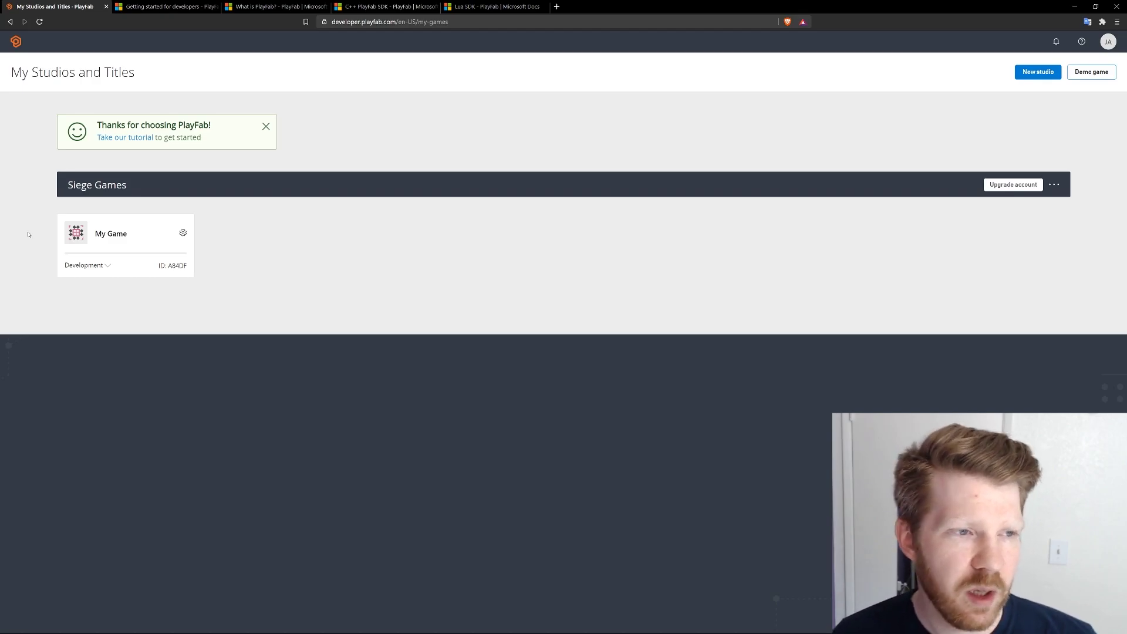
- Open the My Game title's overview from the studios and titles list
{"action": "key", "text": "ctrl+Tab"}
{"action": "scroll", "coordinate": [113, 534], "scroll_direction": "down", "scroll_amount": 3}
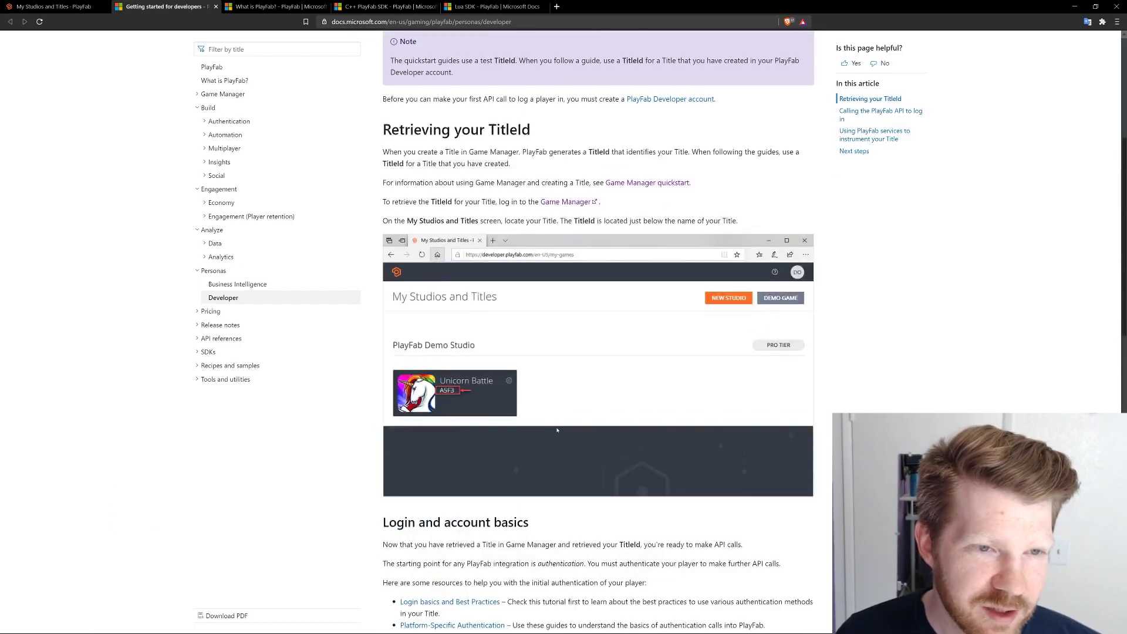
{"action": "scroll", "coordinate": [550, 377], "scroll_direction": "up", "scroll_amount": 1}
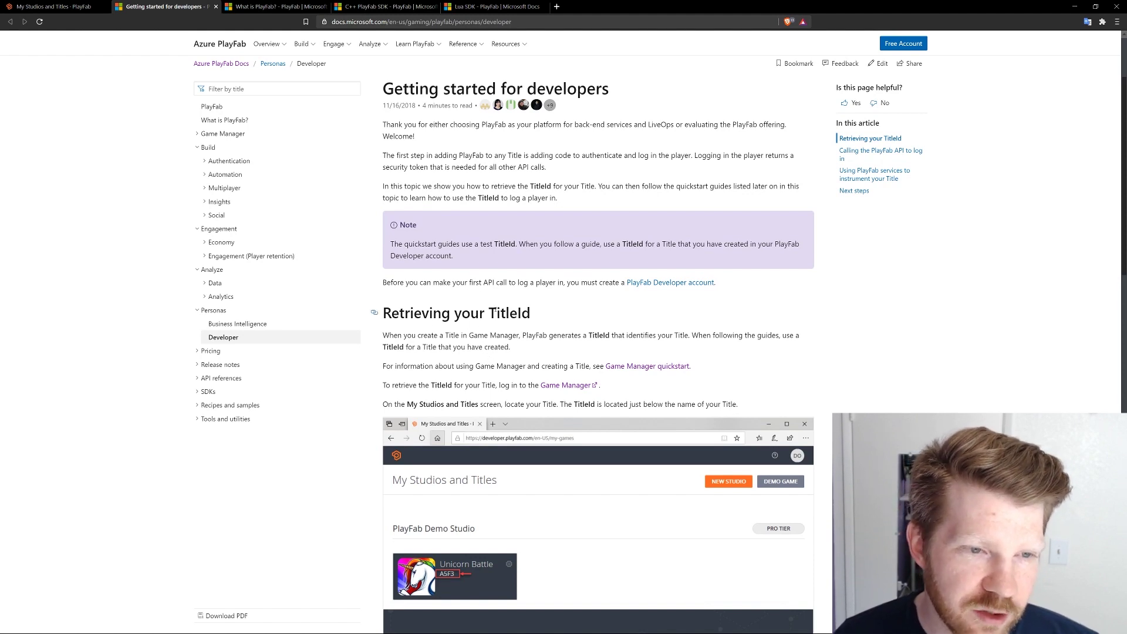
{"action": "scroll", "coordinate": [576, 283], "scroll_direction": "down", "scroll_amount": 3}
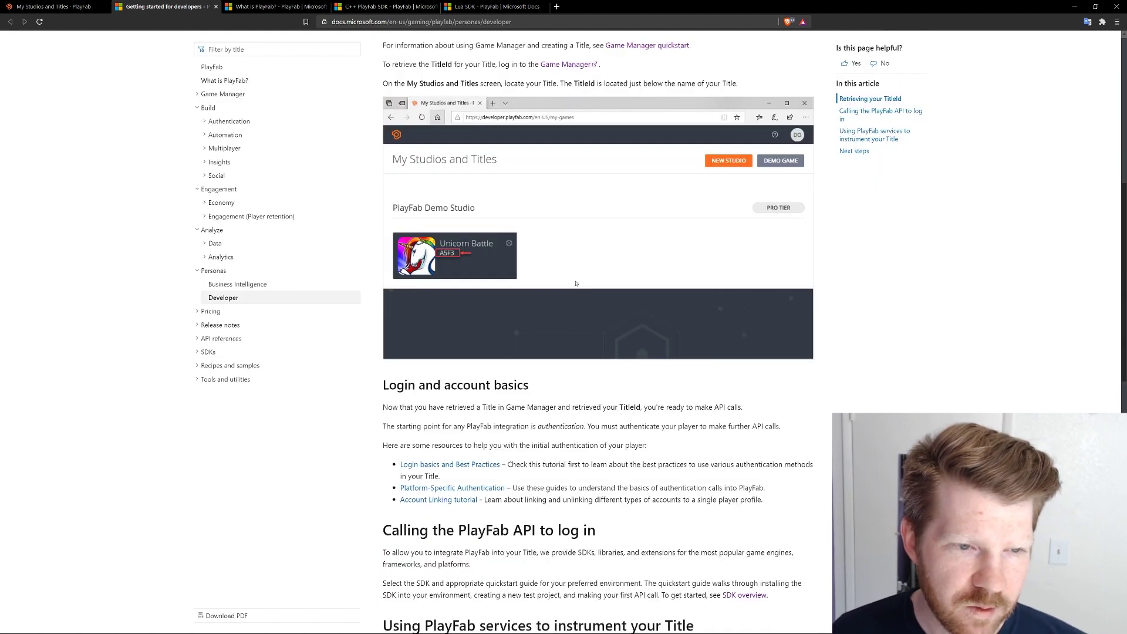
{"action": "key", "text": "ctrl+shift+Tab"}
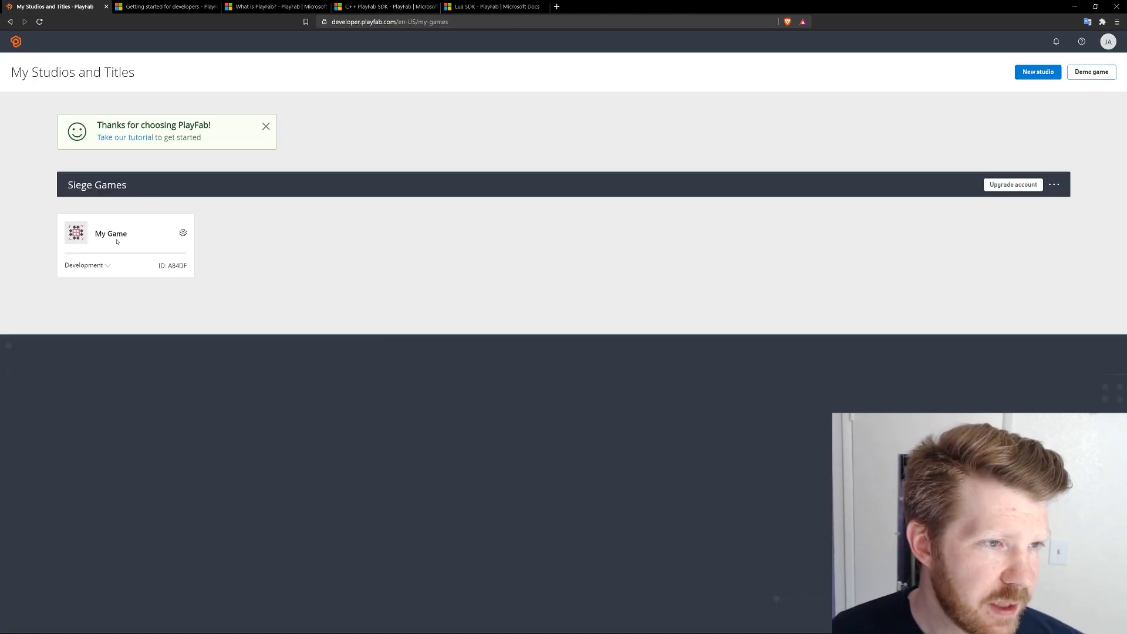
{"action": "left_click", "coordinate": [112, 242]}
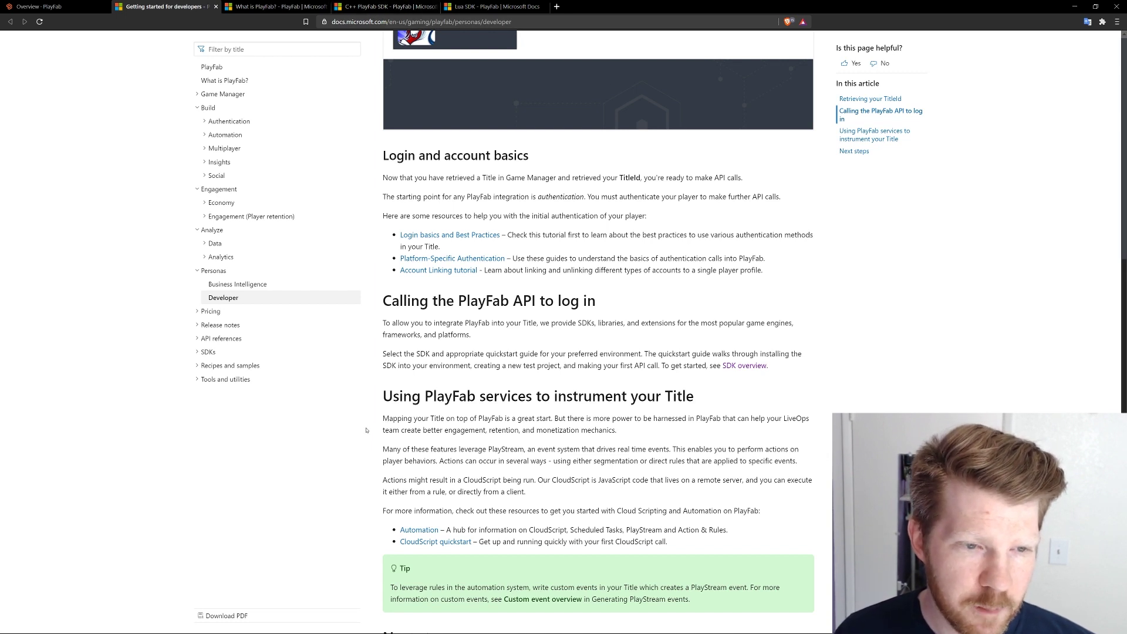
{"action": "scroll", "coordinate": [367, 430], "scroll_direction": "down", "scroll_amount": 2}
{"action": "left_click_drag", "start_coordinate": [382, 388], "coordinate": [495, 389]}
- Highlight the CloudScript explanation in the Getting started for developers guide
{"action": "left_click", "coordinate": [497, 388]}
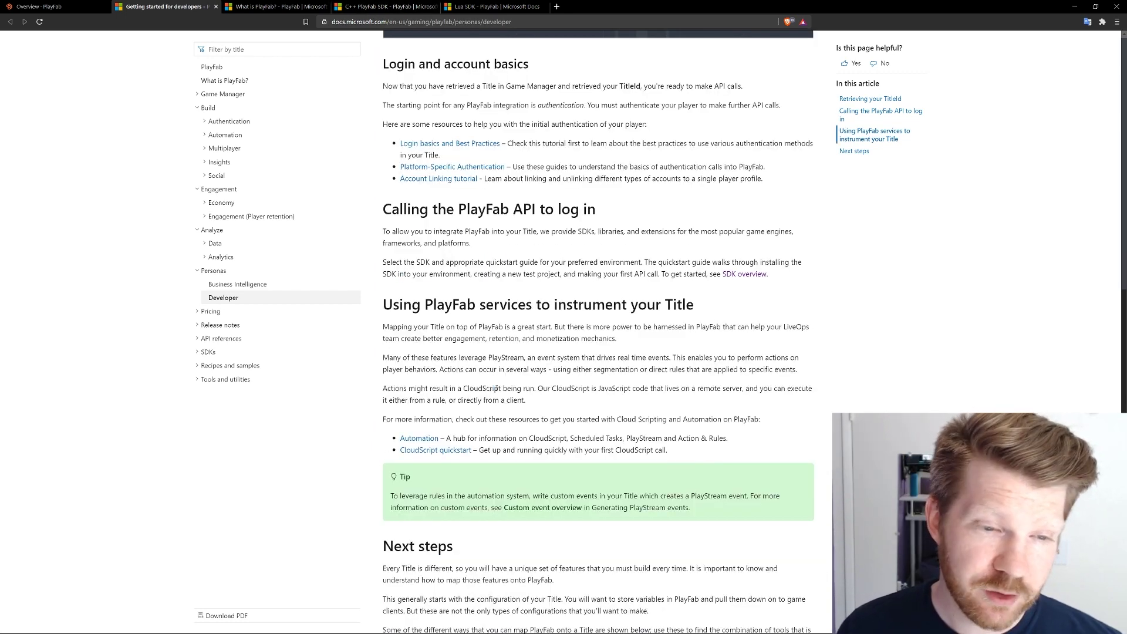
{"action": "double_click", "coordinate": [498, 388]}
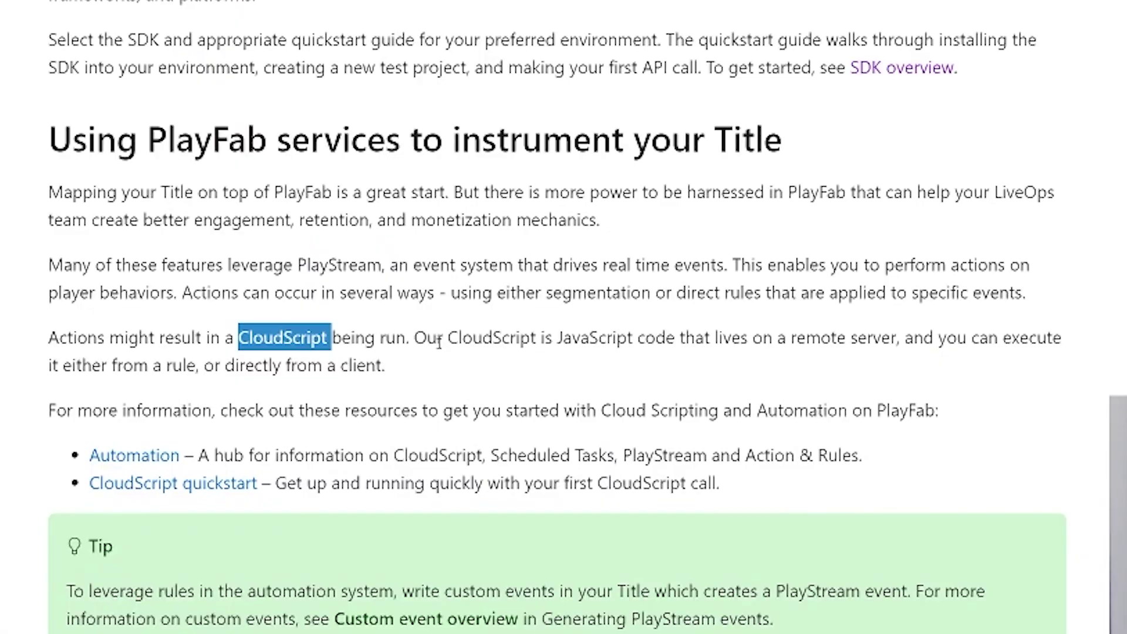
{"action": "mouse_move", "coordinate": [438, 342]}
{"action": "left_mouse_down"}
{"action": "mouse_move", "coordinate": [863, 322]}
{"action": "mouse_move", "coordinate": [906, 338]}
{"action": "mouse_move", "coordinate": [1001, 337]}
{"action": "mouse_move", "coordinate": [201, 328]}
{"action": "mouse_move", "coordinate": [150, 363]}
{"action": "left_mouse_up"}
{"action": "mouse_move", "coordinate": [248, 357]}
{"action": "left_mouse_down"}
{"action": "mouse_move", "coordinate": [398, 367]}
{"action": "mouse_move", "coordinate": [40, 378]}
{"action": "left_mouse_up"}
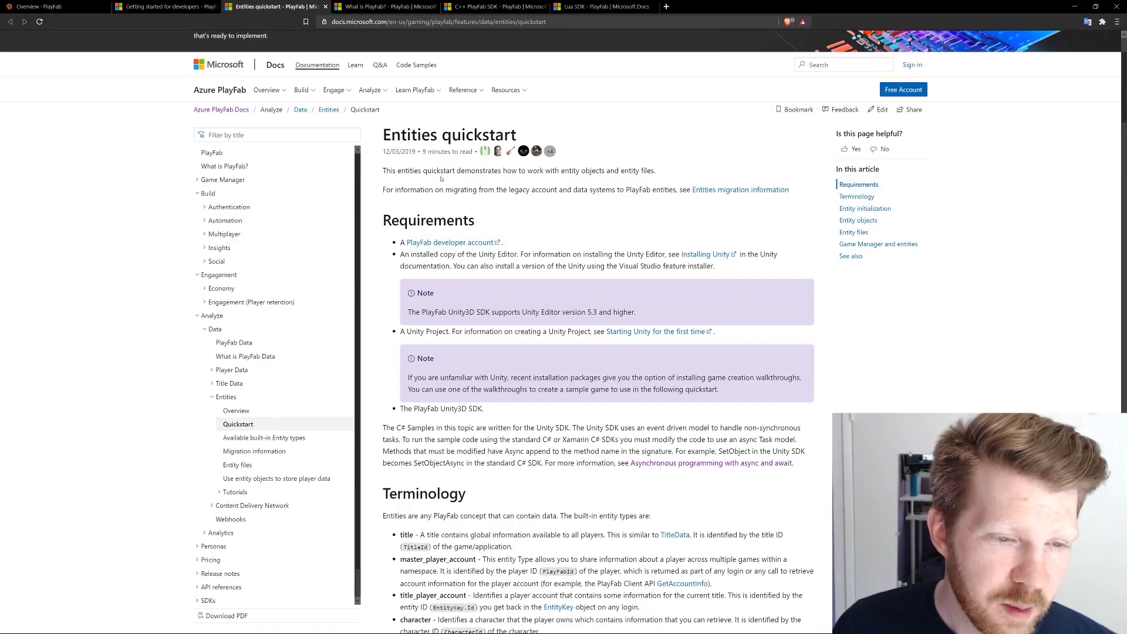
{"action": "scroll", "coordinate": [547, 263], "scroll_direction": "down", "scroll_amount": 3}
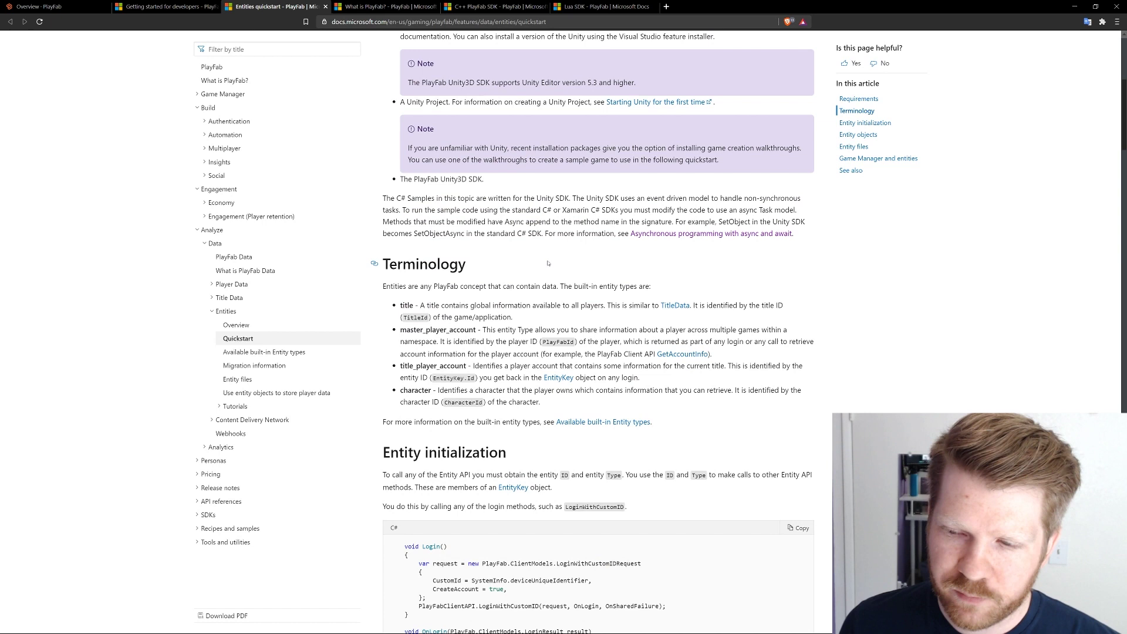
{"action": "scroll", "coordinate": [428, 268], "scroll_direction": "down", "scroll_amount": 4}
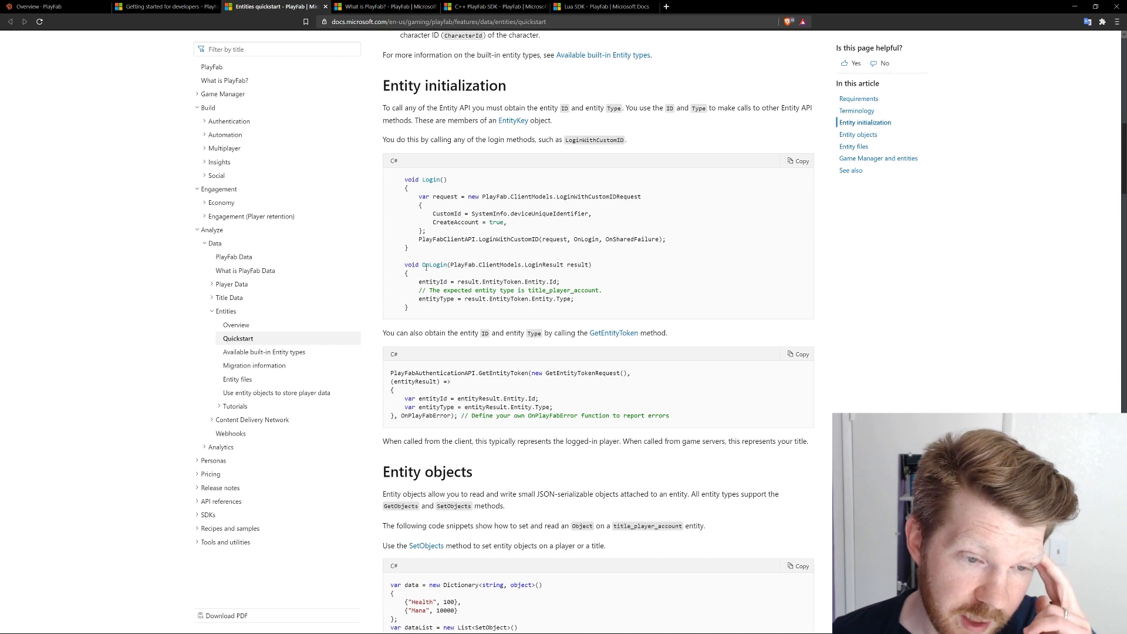
{"action": "scroll", "coordinate": [419, 280], "scroll_direction": "down", "scroll_amount": 2}
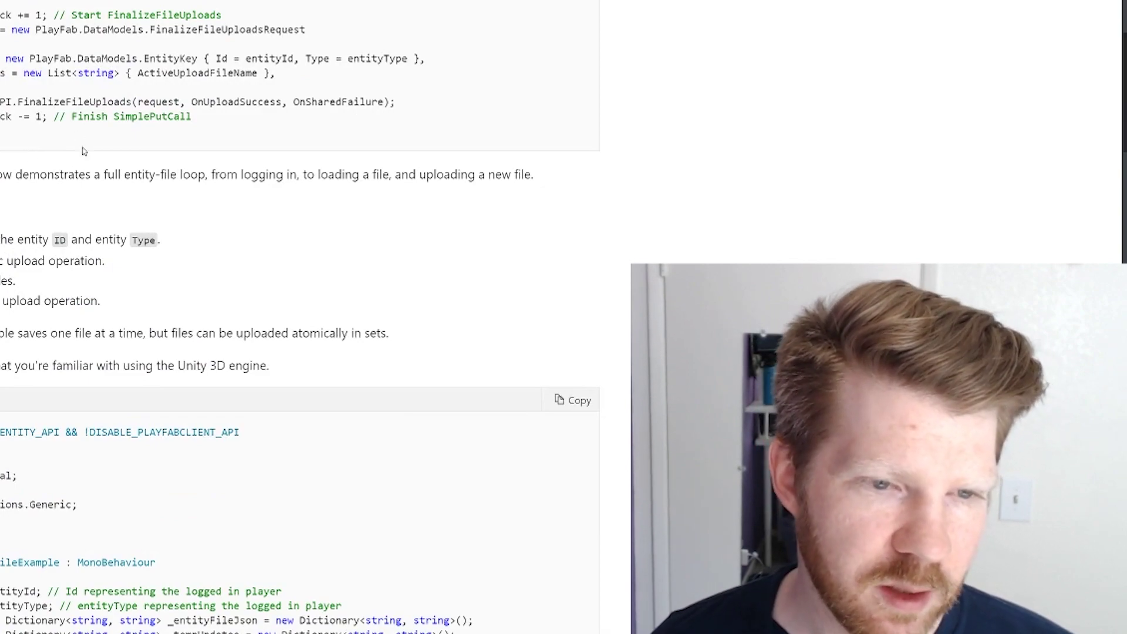
{"action": "scroll", "coordinate": [86, 154], "scroll_direction": "down", "scroll_amount": 1}
{"action": "scroll", "coordinate": [89, 164], "scroll_direction": "down", "scroll_amount": 7}
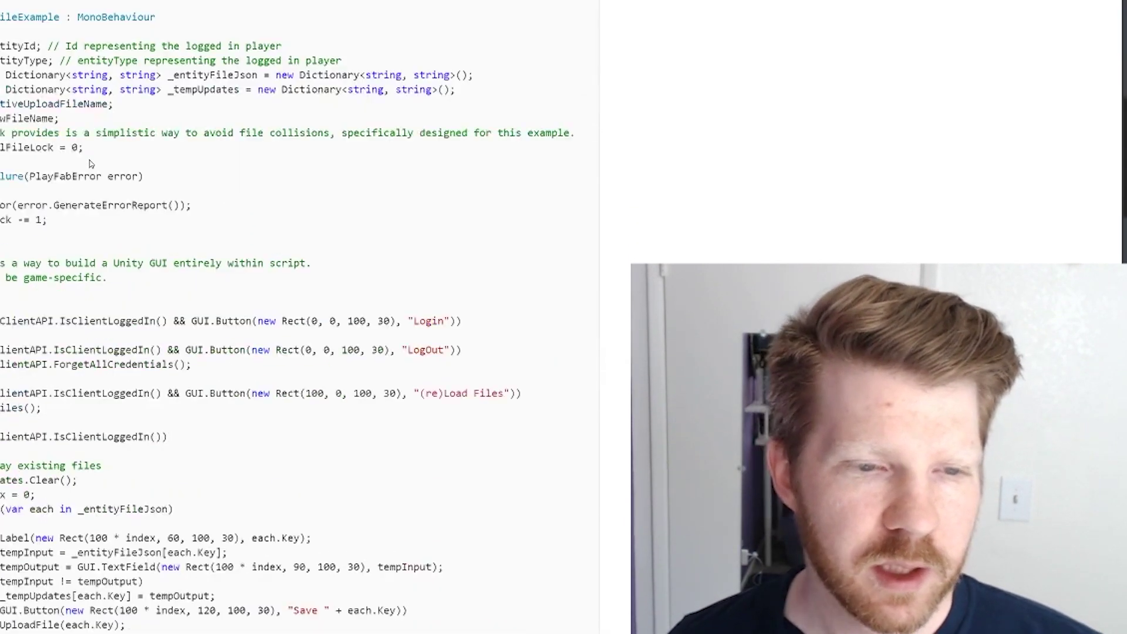
{"action": "scroll", "coordinate": [89, 164], "scroll_direction": "down", "scroll_amount": 3}
{"action": "scroll", "coordinate": [90, 164], "scroll_direction": "down", "scroll_amount": 6}
{"action": "scroll", "coordinate": [89, 165], "scroll_direction": "down", "scroll_amount": 1}
{"action": "scroll", "coordinate": [88, 163], "scroll_direction": "down", "scroll_amount": 4}
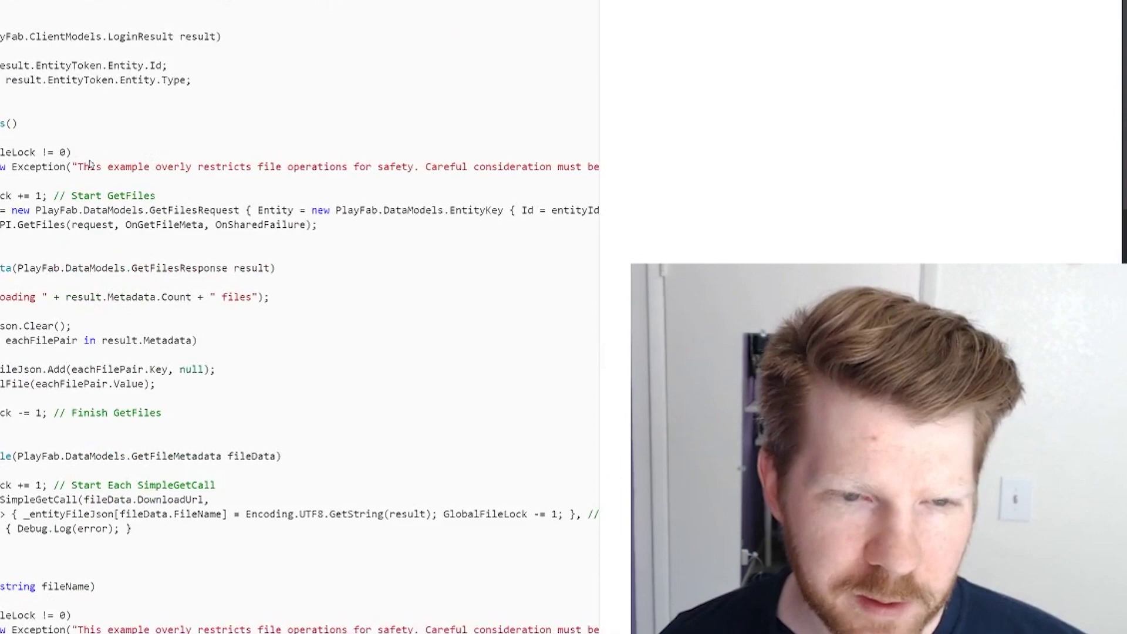
{"action": "scroll", "coordinate": [88, 164], "scroll_direction": "down", "scroll_amount": 4}
{"action": "scroll", "coordinate": [89, 164], "scroll_direction": "down", "scroll_amount": 1}
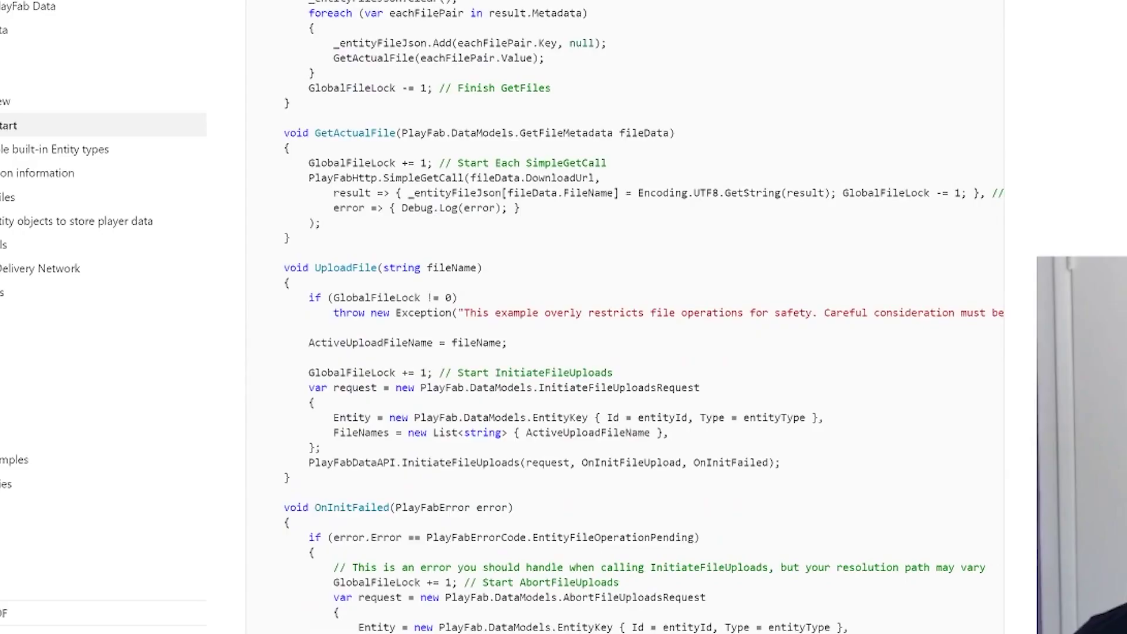
{"action": "scroll", "coordinate": [617, 317], "scroll_direction": "down", "scroll_amount": 7}
{"action": "scroll", "coordinate": [617, 317], "scroll_direction": "down", "scroll_amount": 5}
{"action": "scroll", "coordinate": [617, 317], "scroll_direction": "down", "scroll_amount": 5}
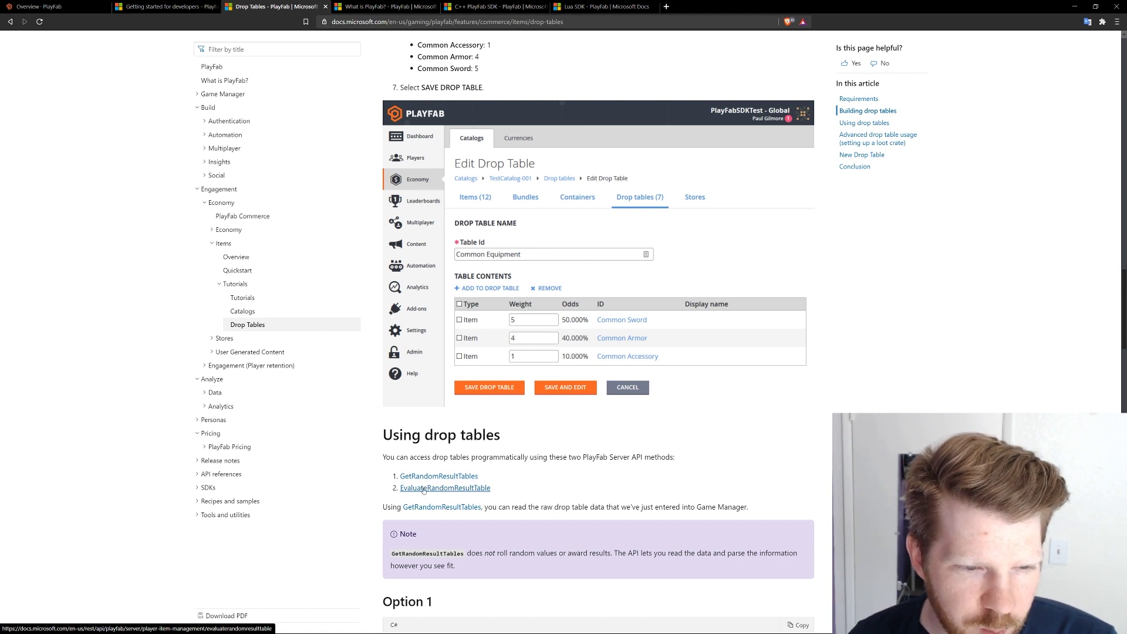
- View the EvaluateRandomResultTable reference in a new tab, then close it and Drop Tables
{"action": "middle_click", "coordinate": [423, 491]}
{"action": "left_click", "coordinate": [402, 6]}
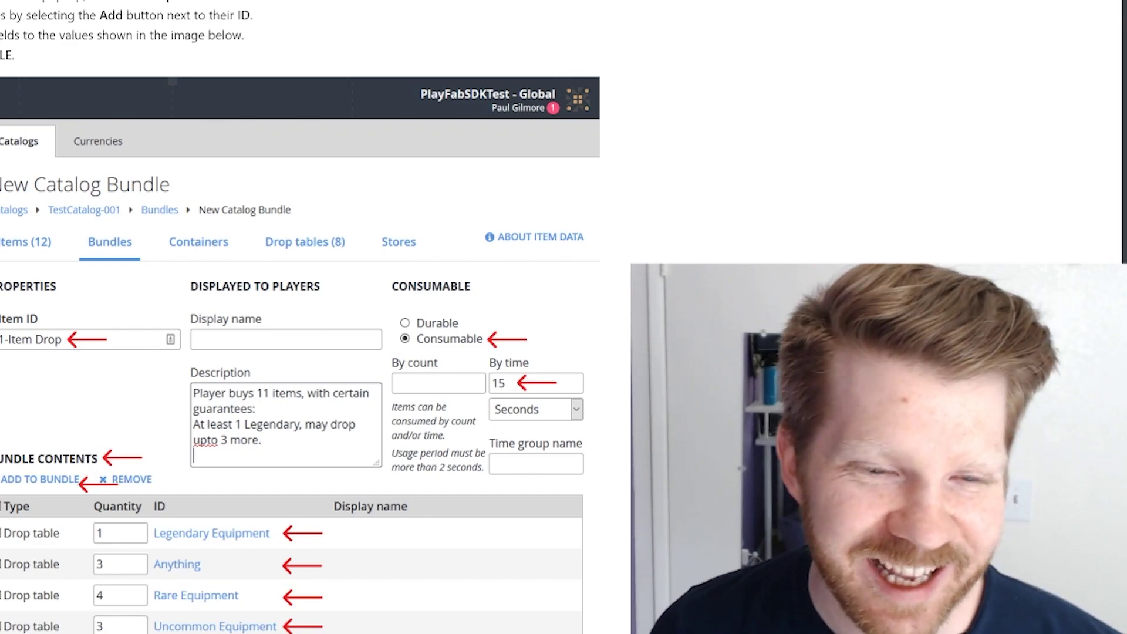
{"action": "scroll", "coordinate": [428, 432], "scroll_direction": "down", "scroll_amount": 2}
{"action": "scroll", "coordinate": [428, 431], "scroll_direction": "down", "scroll_amount": 2}
{"action": "scroll", "coordinate": [428, 432], "scroll_direction": "down", "scroll_amount": 3}
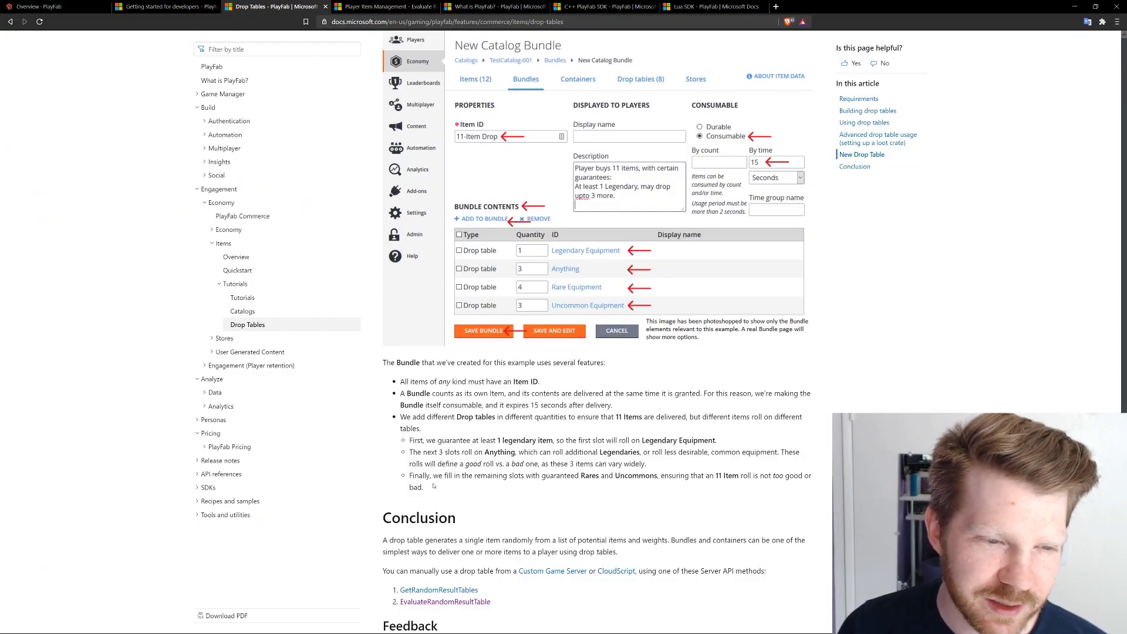
{"action": "key", "text": "ctrl+w"}
{"action": "key", "text": "ctrl+w"}
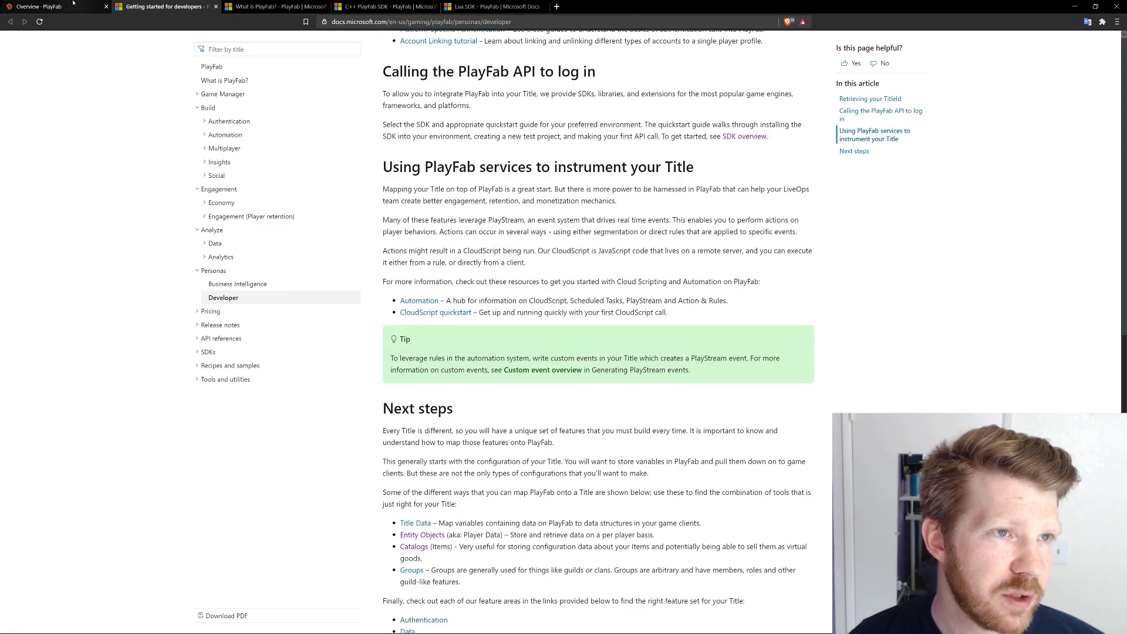
- Switch to the Overview - PlayFab tab with My Game's dashboard
{"action": "left_click", "coordinate": [97, 6]}
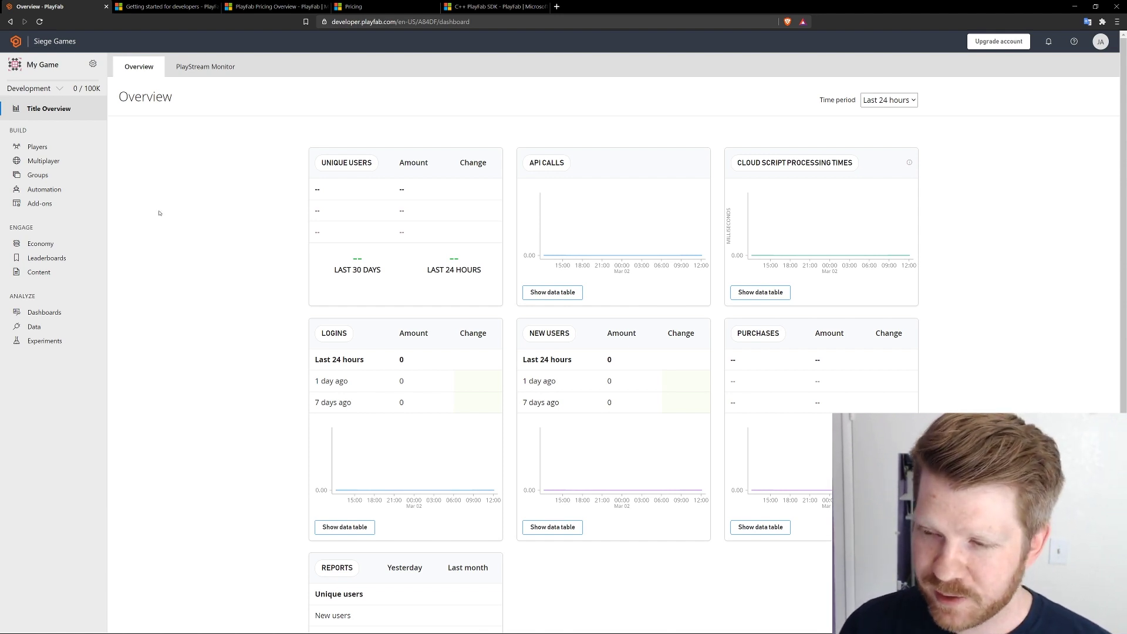
- Change the title name to Crea 2 through the title's Edit title info settings
{"action": "left_click", "coordinate": [93, 64]}
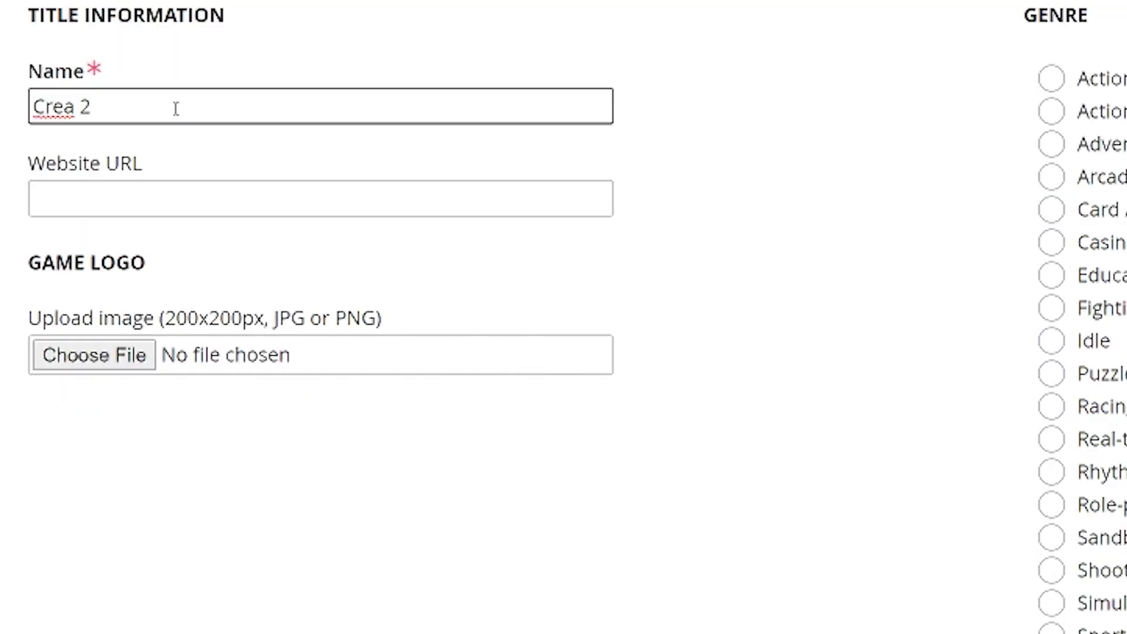
{"action": "key", "text": "Tab"}
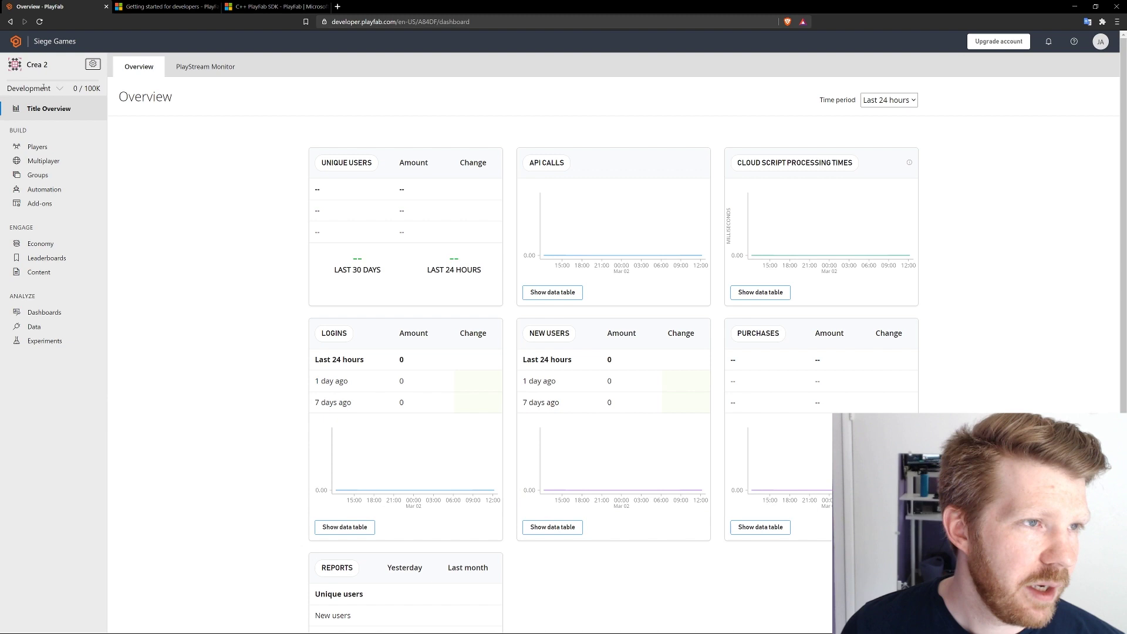
{"action": "left_click", "coordinate": [94, 65]}
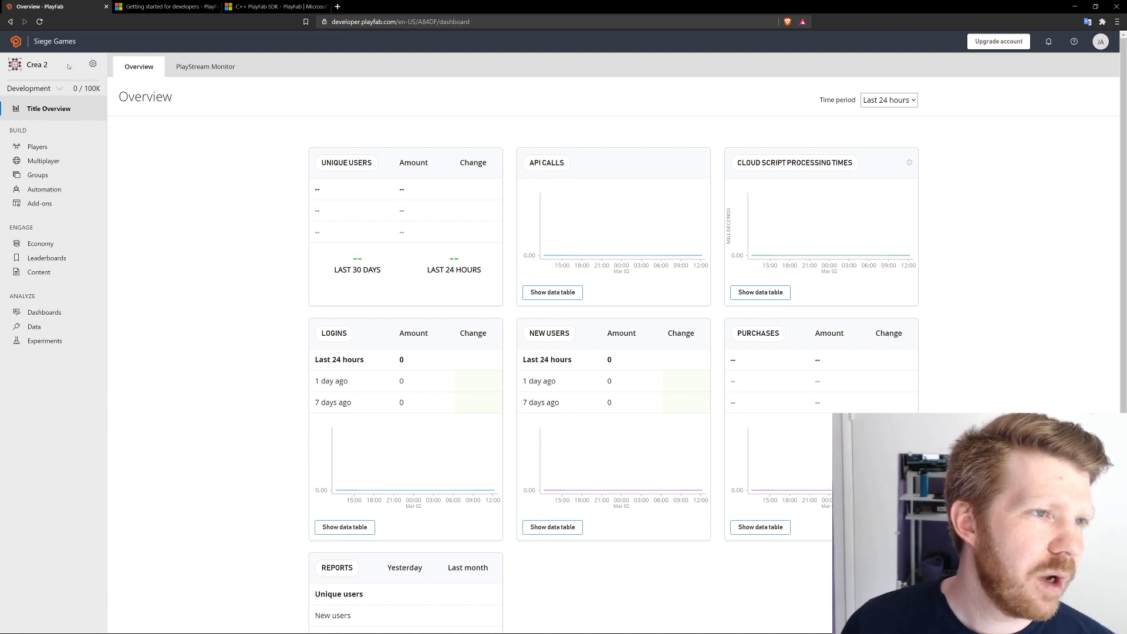
{"action": "left_click", "coordinate": [95, 65]}
{"action": "left_click", "coordinate": [93, 78]}
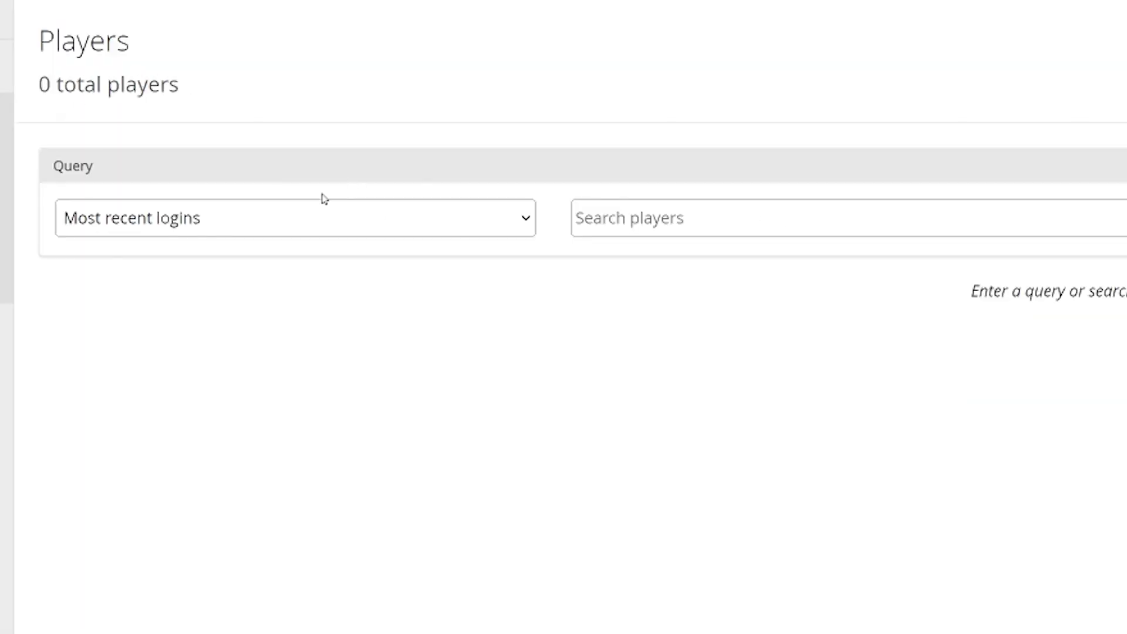
- Query players by most recent logins and start linking a new account to the player
{"action": "left_click", "coordinate": [282, 217]}
{"action": "left_click", "coordinate": [293, 444]}
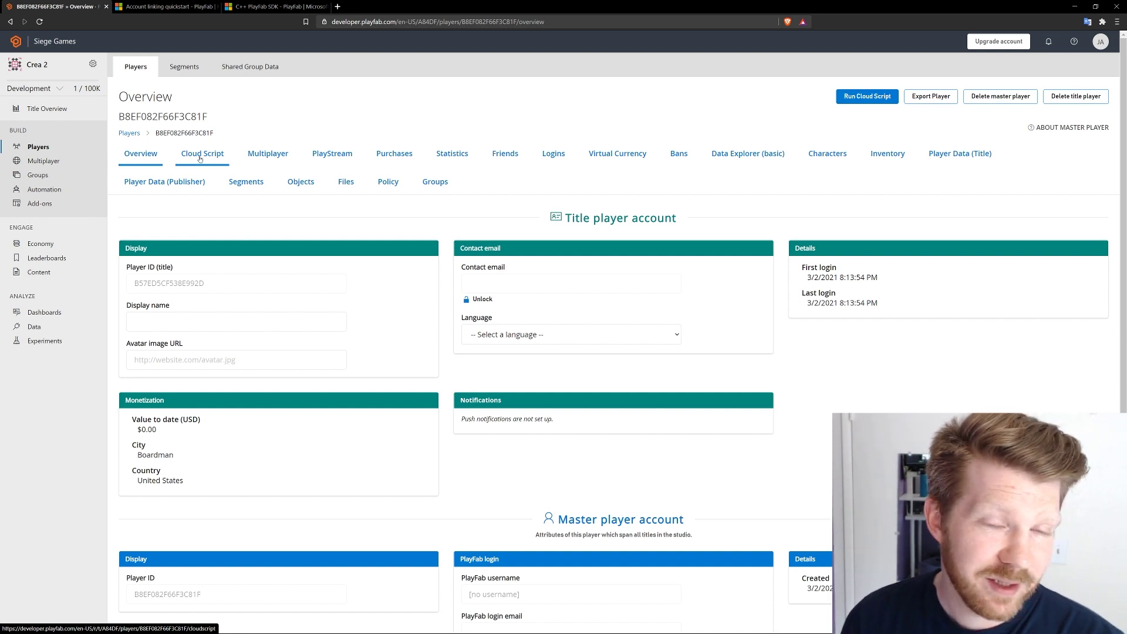
{"action": "scroll", "coordinate": [133, 549], "scroll_direction": "down", "scroll_amount": 3}
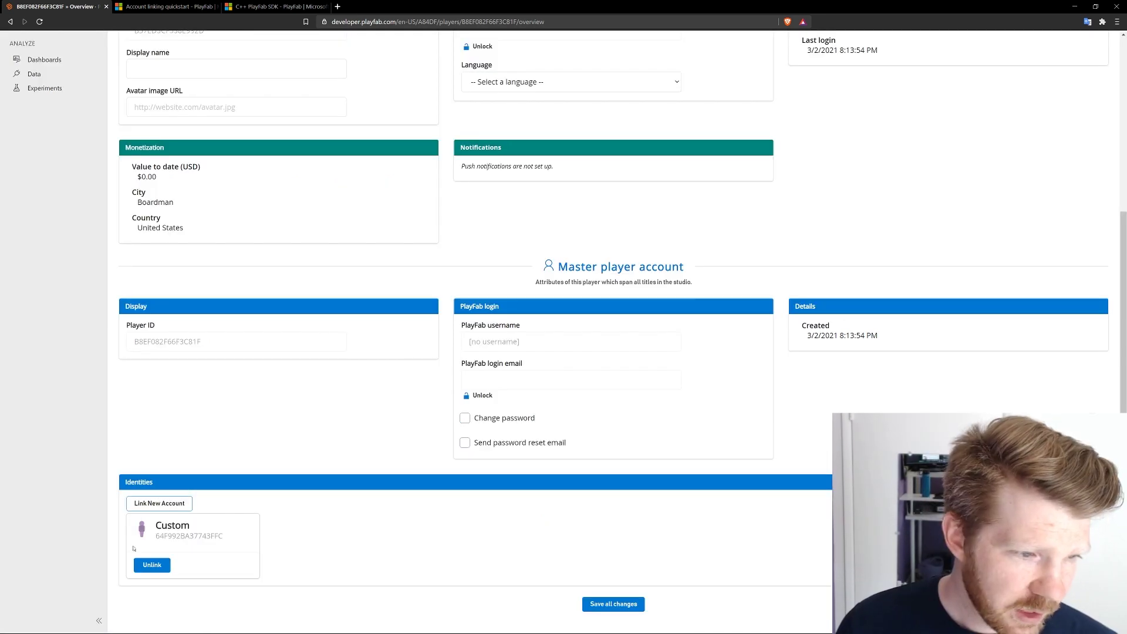
{"action": "left_click", "coordinate": [160, 503]}
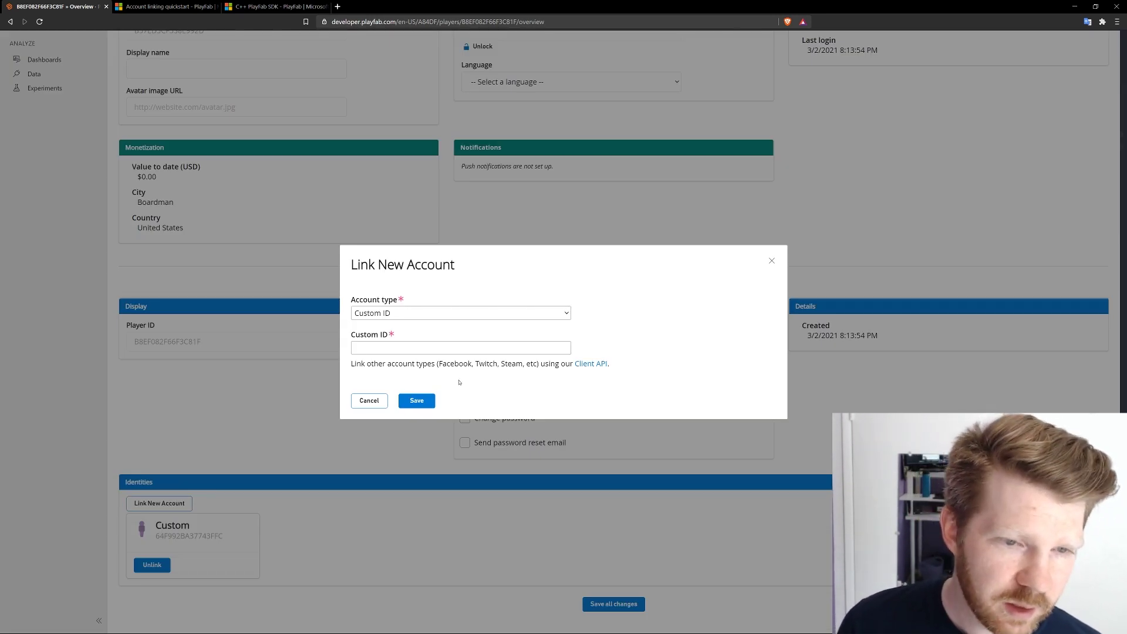
- Close the account-linking dialog and cycle the docs tabs to Generating PlayStream events
{"action": "key", "text": "alt+Left"}
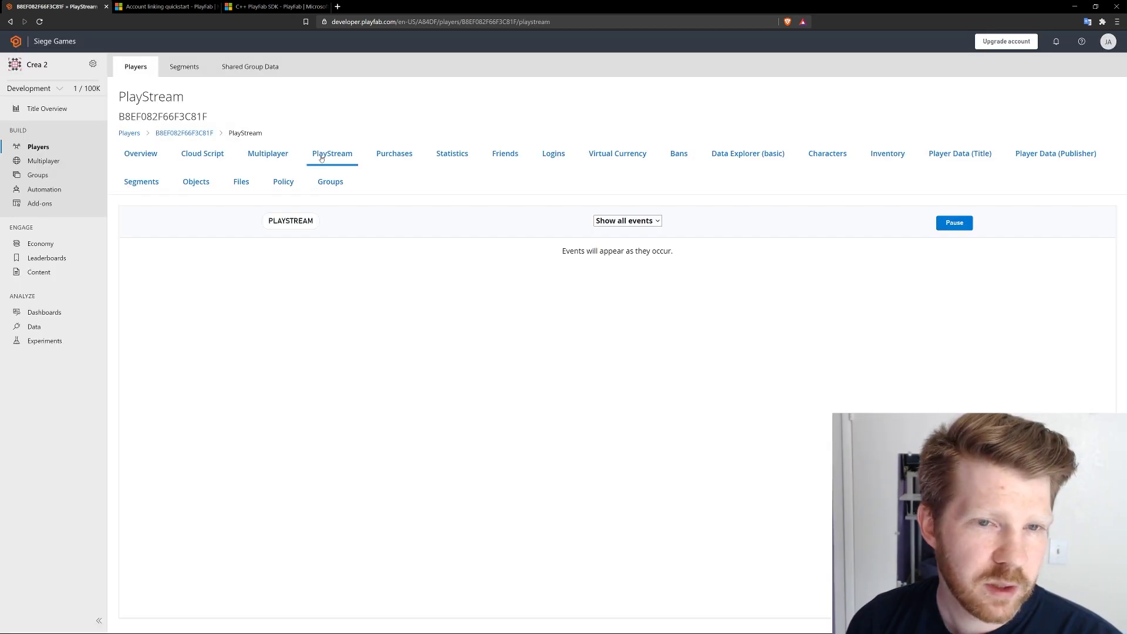
{"action": "key", "text": "ctrl+Tab"}
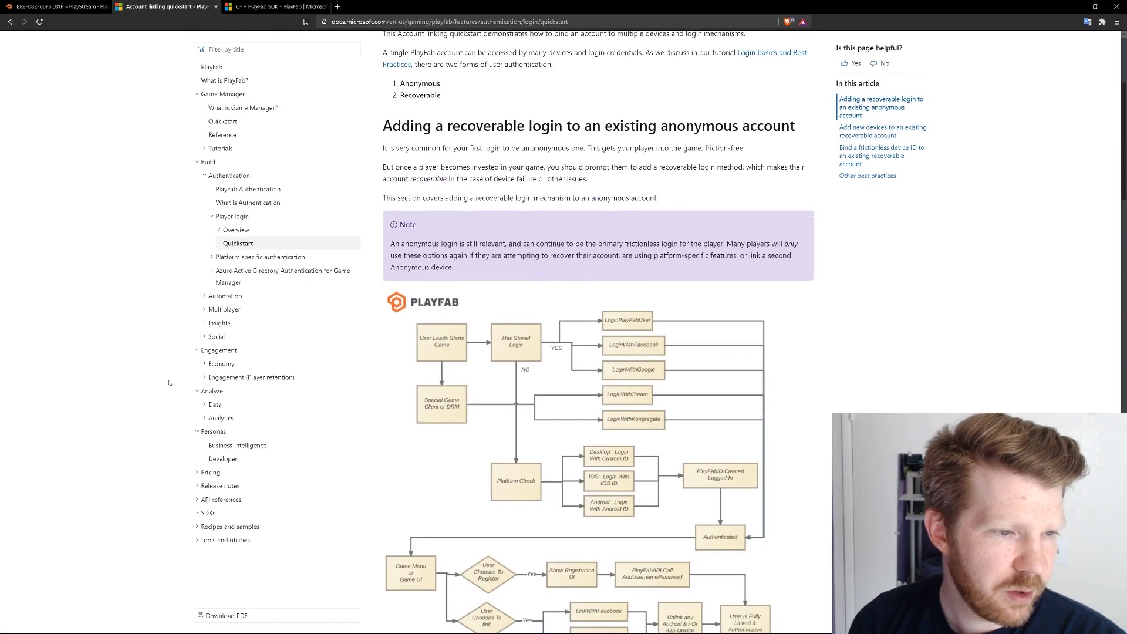
{"action": "key", "text": "ctrl+shift+Tab"}
{"action": "key", "text": "ctrl+shift+Tab"}
{"action": "key", "text": "ctrl+shift+Tab"}
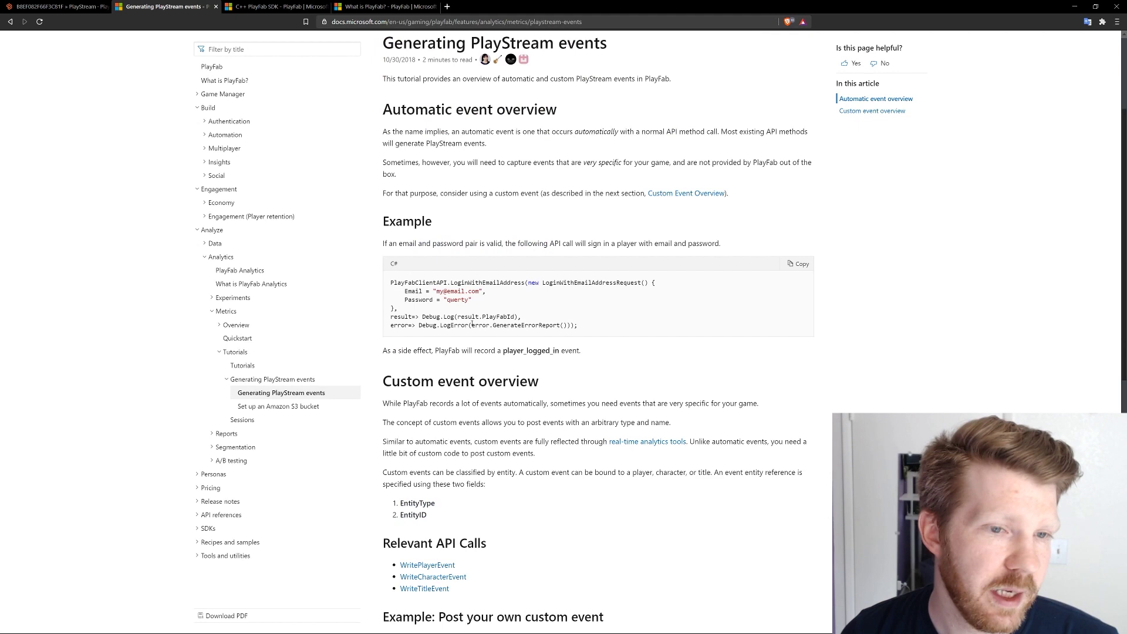
{"action": "key", "text": "ctrl+shift+Tab"}
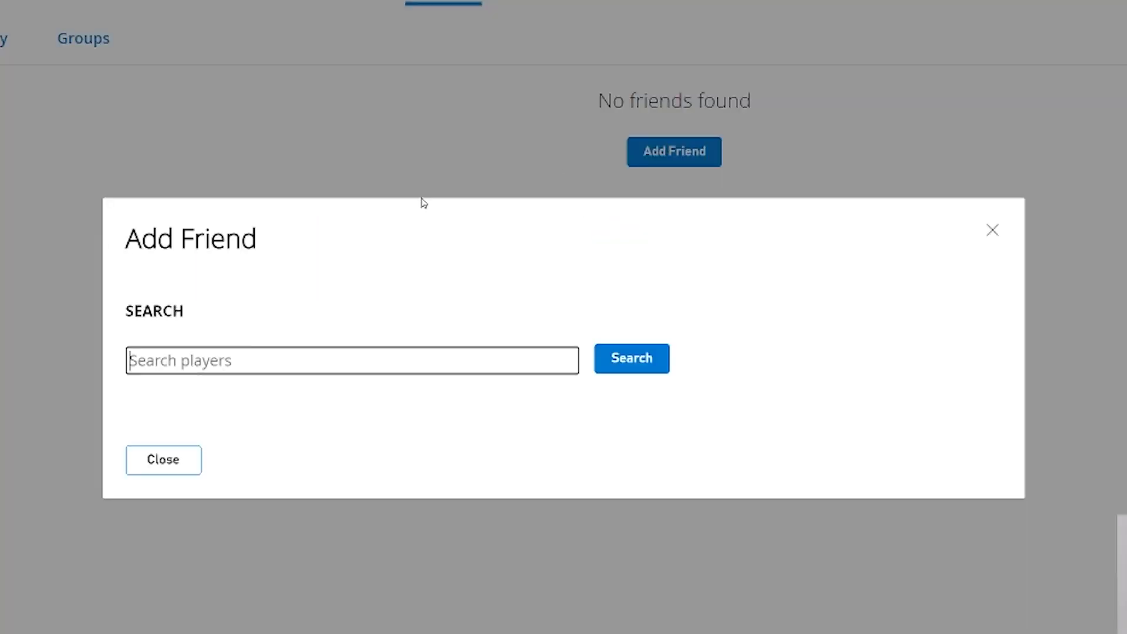
- Search for a player to add as a friend, then view the player's Files page
{"action": "left_click", "coordinate": [174, 361]}
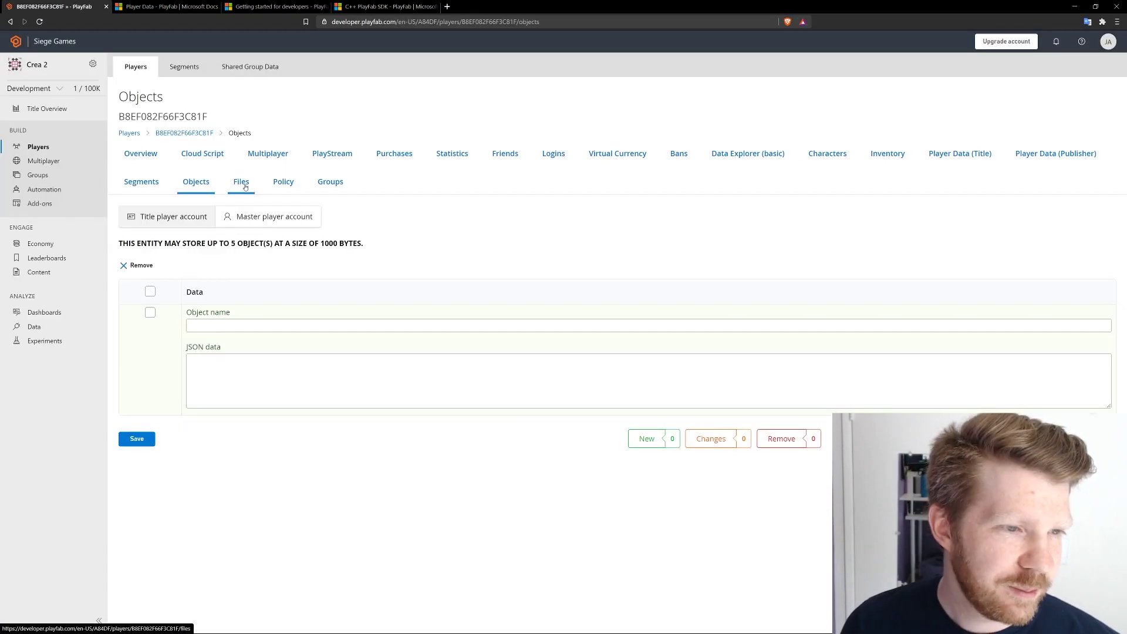
{"action": "left_click", "coordinate": [233, 187]}
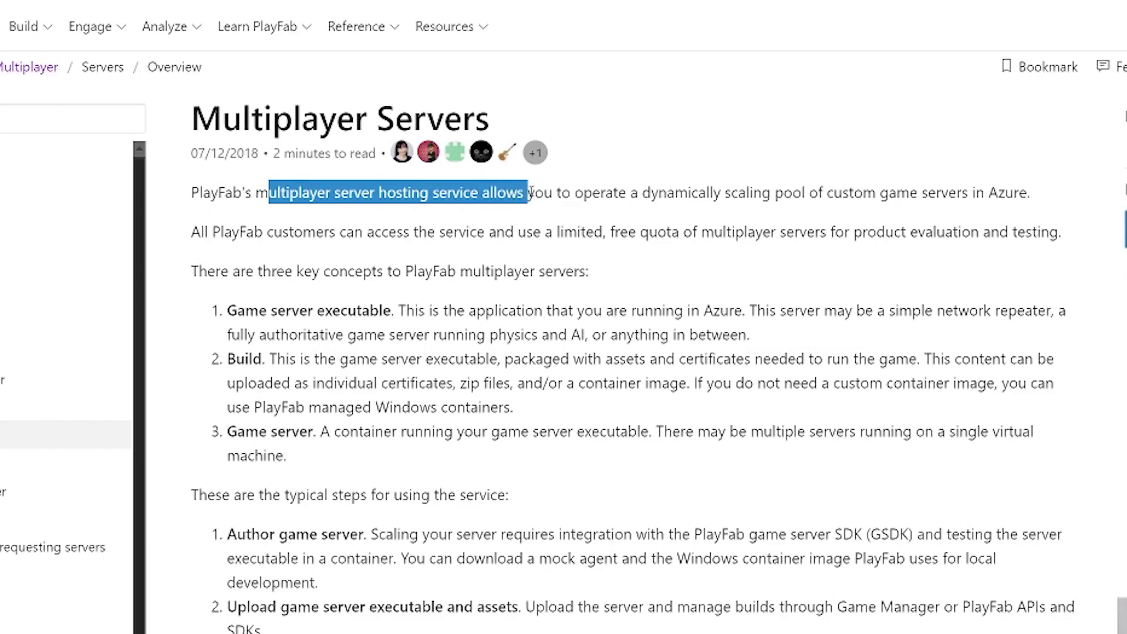
- Clear the text highlight in the Multiplayer Servers overview intro
{"action": "left_click", "coordinate": [631, 263]}
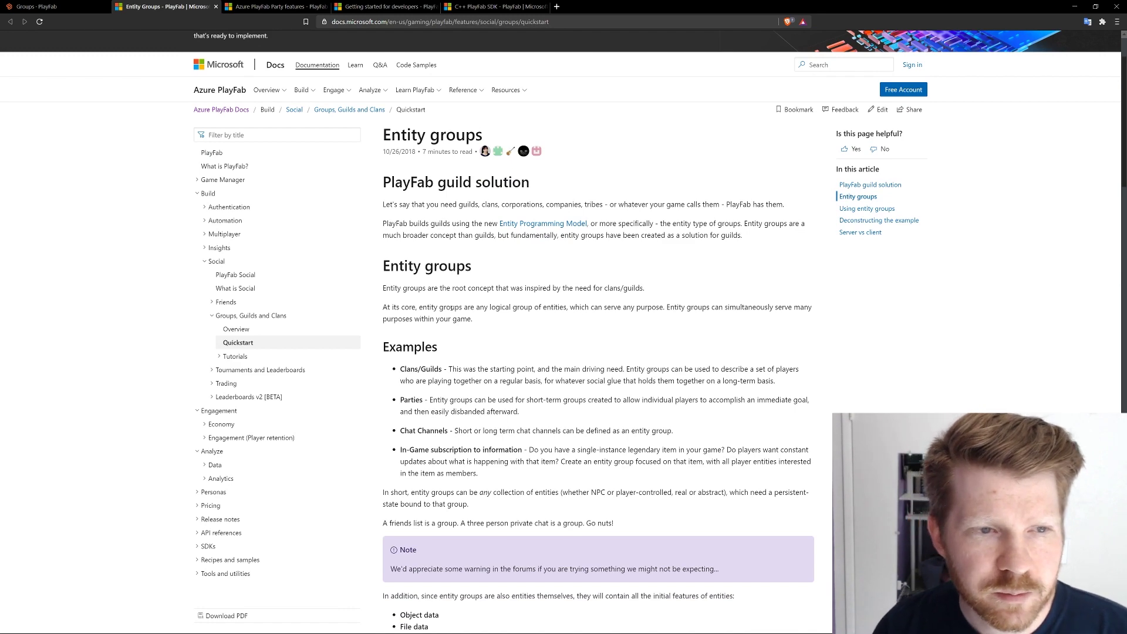
{"action": "scroll", "coordinate": [448, 310], "scroll_direction": "down", "scroll_amount": 1}
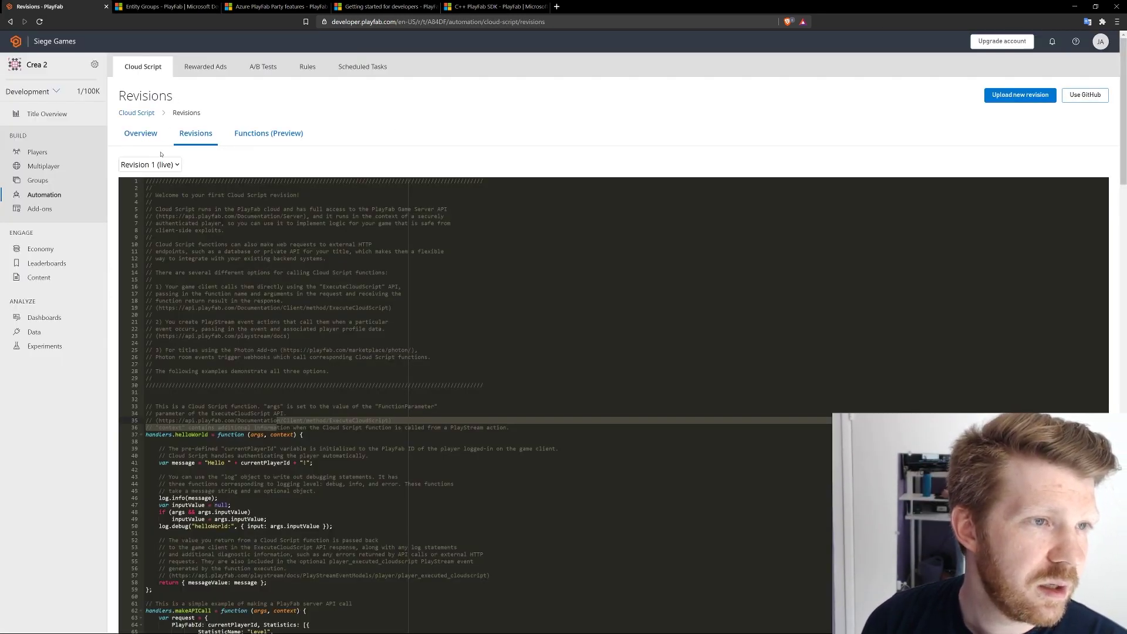
{"action": "scroll", "coordinate": [408, 326], "scroll_direction": "down", "scroll_amount": 10}
{"action": "scroll", "coordinate": [408, 326], "scroll_direction": "down", "scroll_amount": 5}
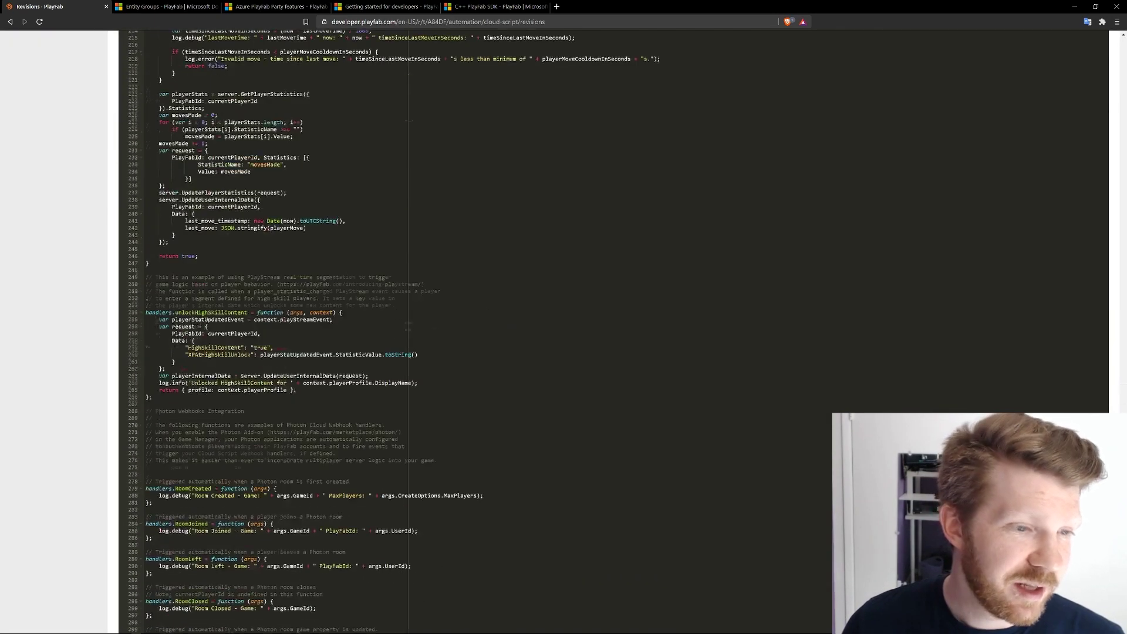
{"action": "scroll", "coordinate": [408, 326], "scroll_direction": "down", "scroll_amount": 3}
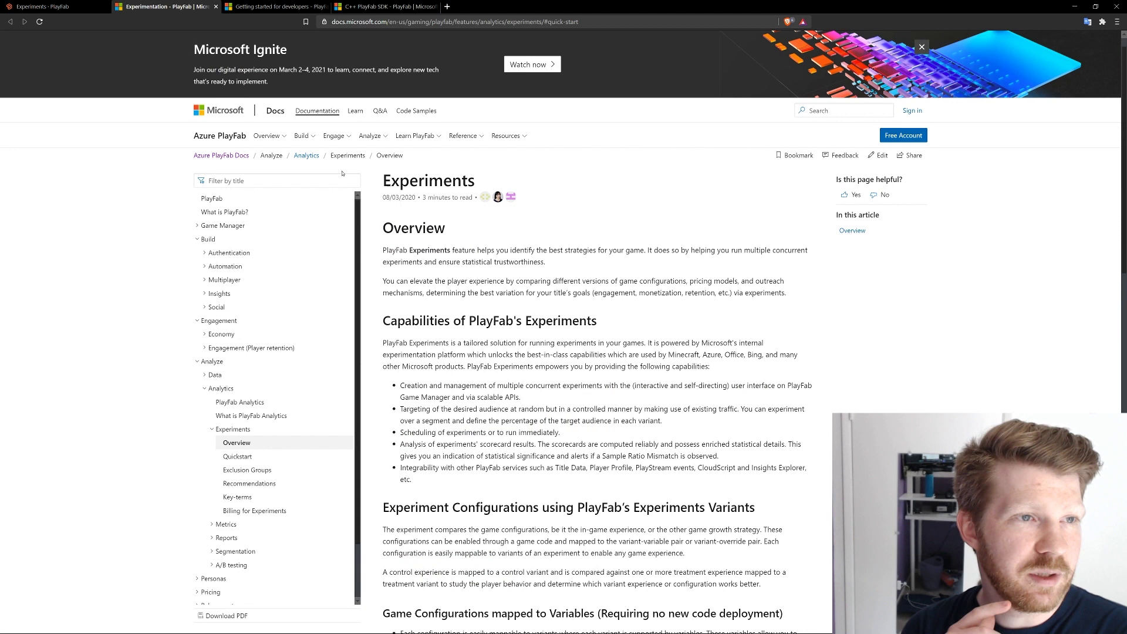
- Highlight what Experiments helps with, then the phrase about statistical trustworthiness
{"action": "left_click_drag", "start_coordinate": [450, 251], "coordinate": [619, 250]}
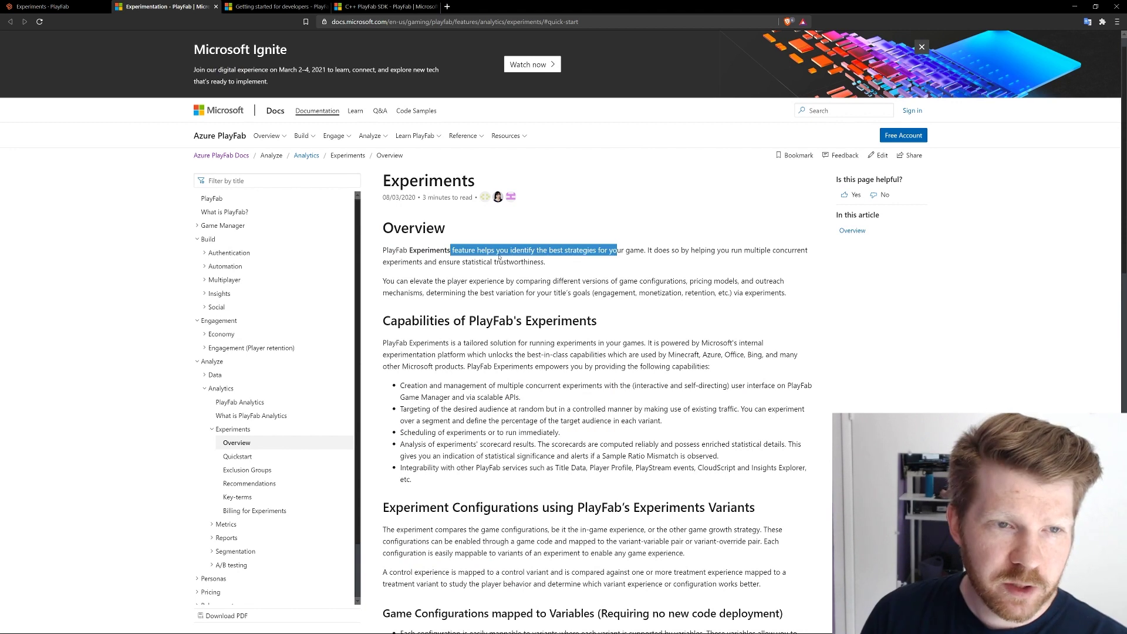
{"action": "left_click", "coordinate": [639, 251]}
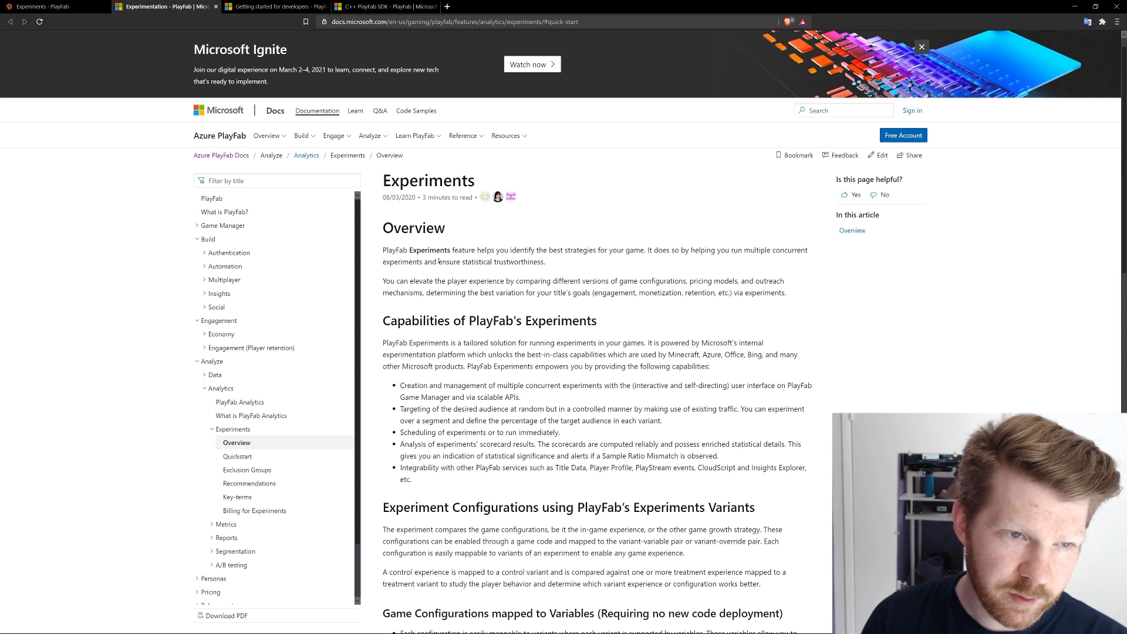
{"action": "left_click_drag", "start_coordinate": [432, 260], "coordinate": [542, 263]}
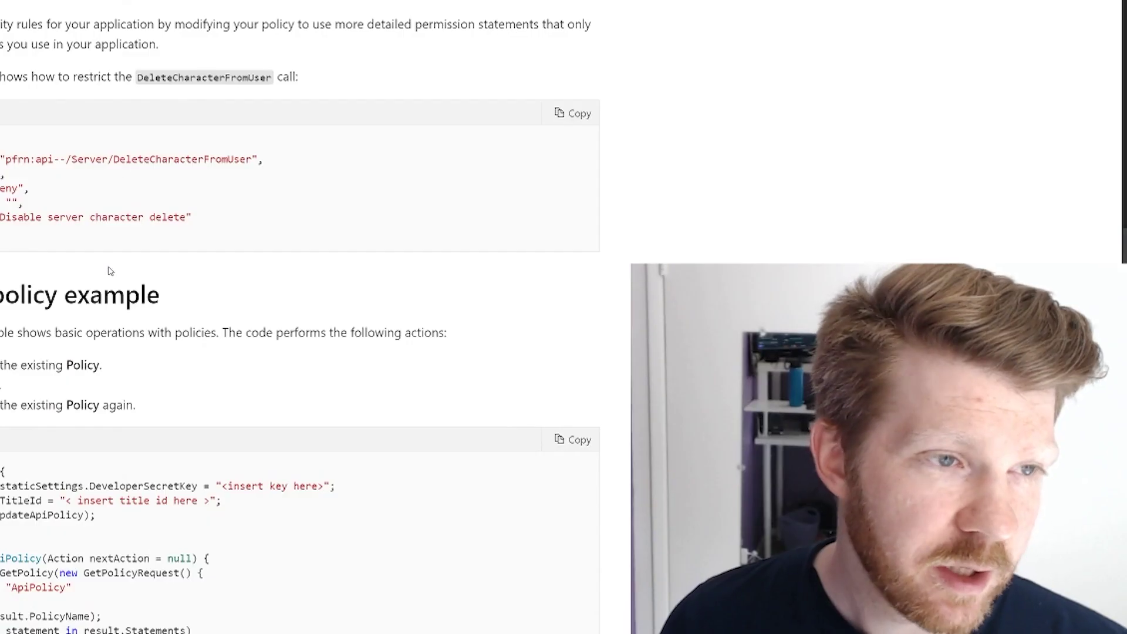